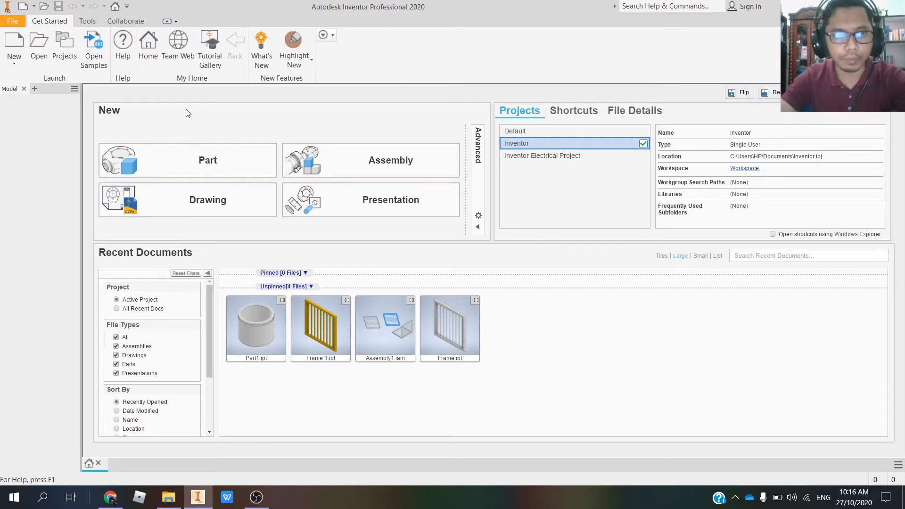
# Create a new drawing from the metric ISO.idw template.
pyautogui.click(217, 214)
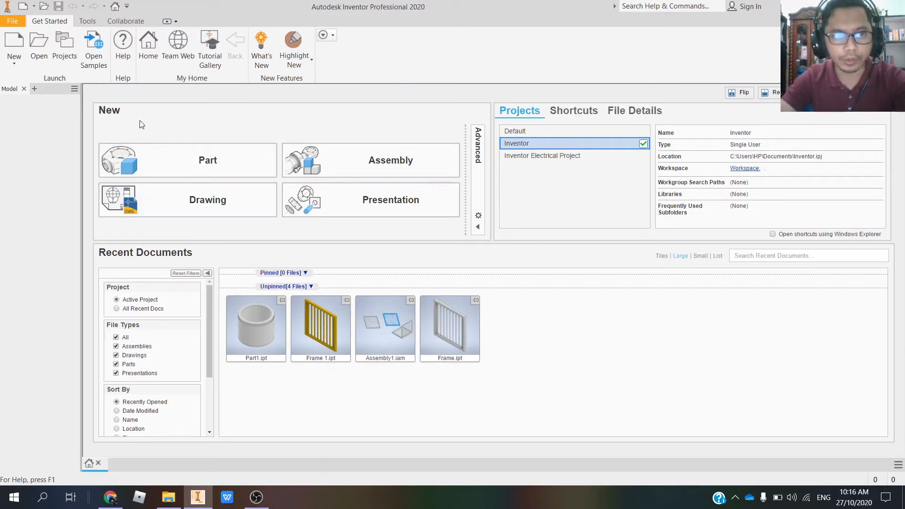
pyautogui.click(16, 66)
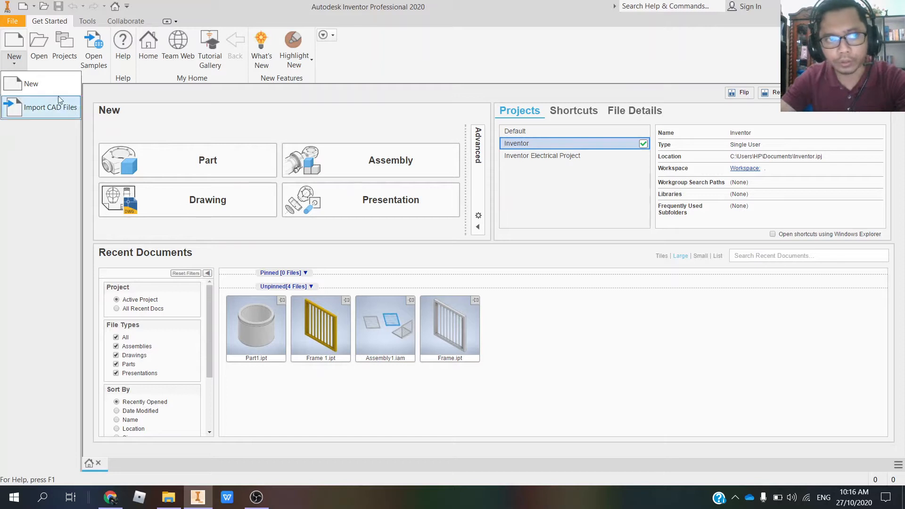
pyautogui.click(30, 83)
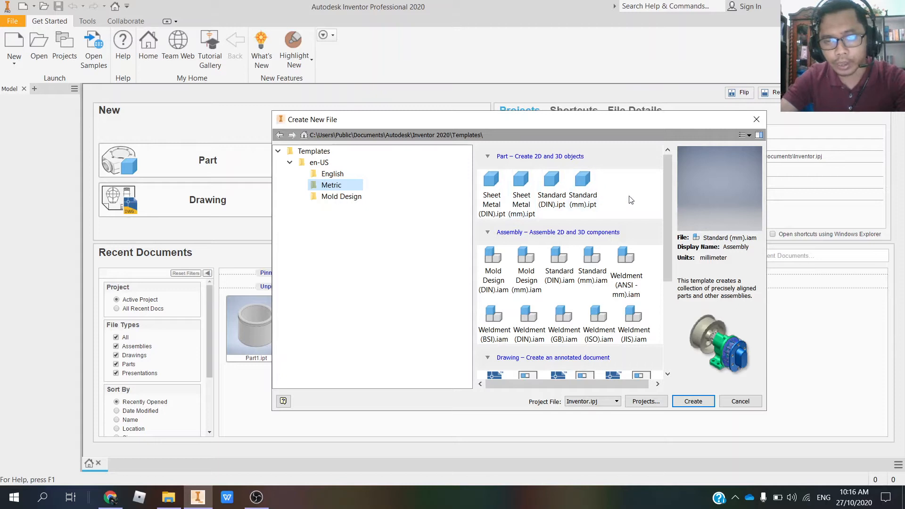
pyautogui.scroll(-5, 629, 201)
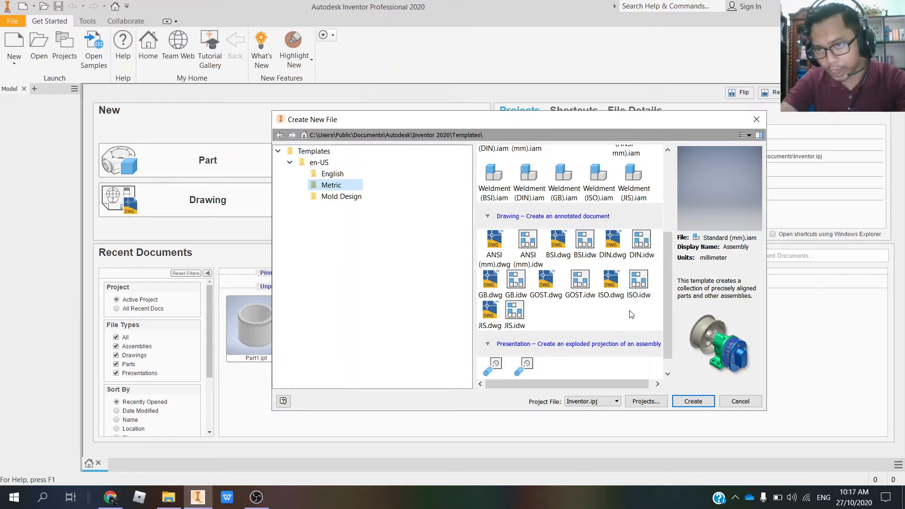
pyautogui.click(640, 298)
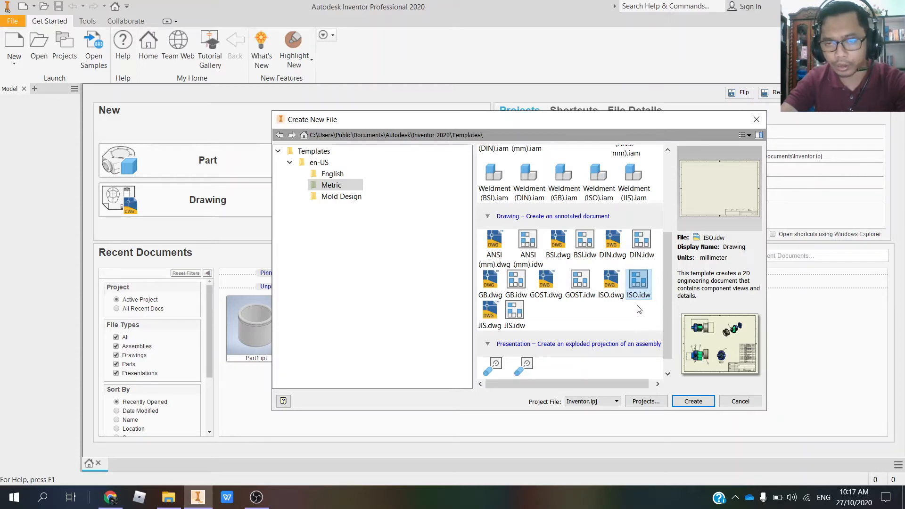
pyautogui.click(694, 402)
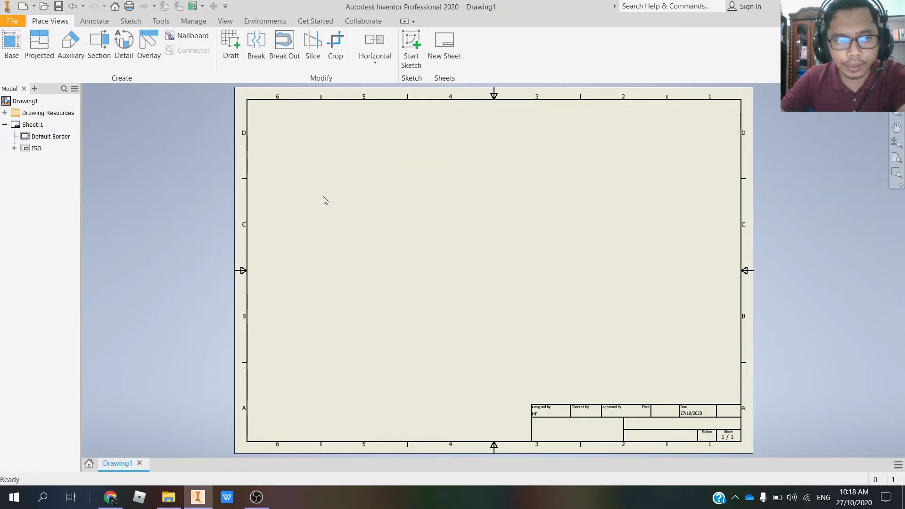
# Edit the drawing sheet and set its size to A4.
pyautogui.click(23, 125)
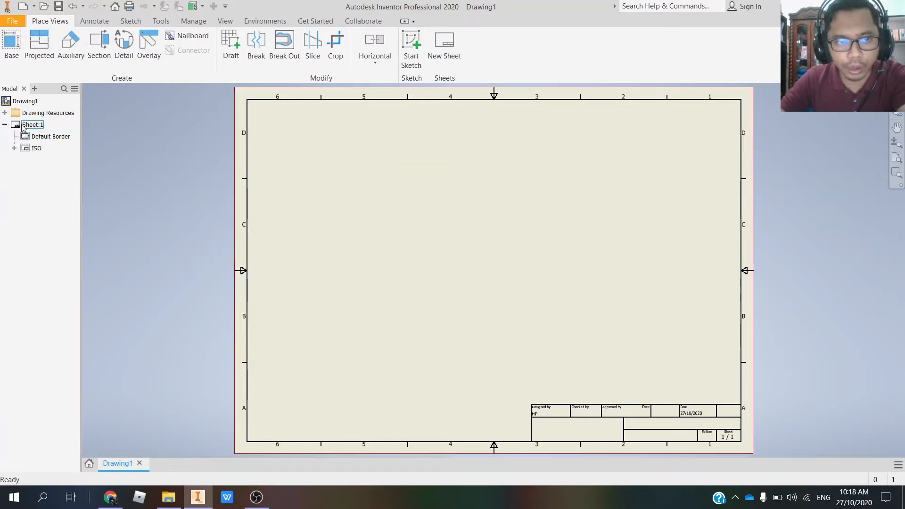
pyautogui.rightClick(19, 129)
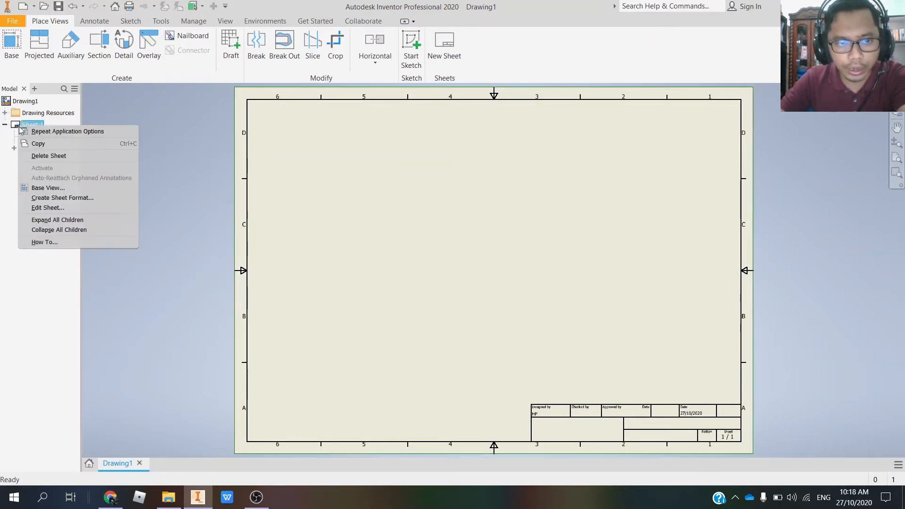
pyautogui.click(49, 211)
pyautogui.moveTo(134, 97); pyautogui.dragTo(161, 129)
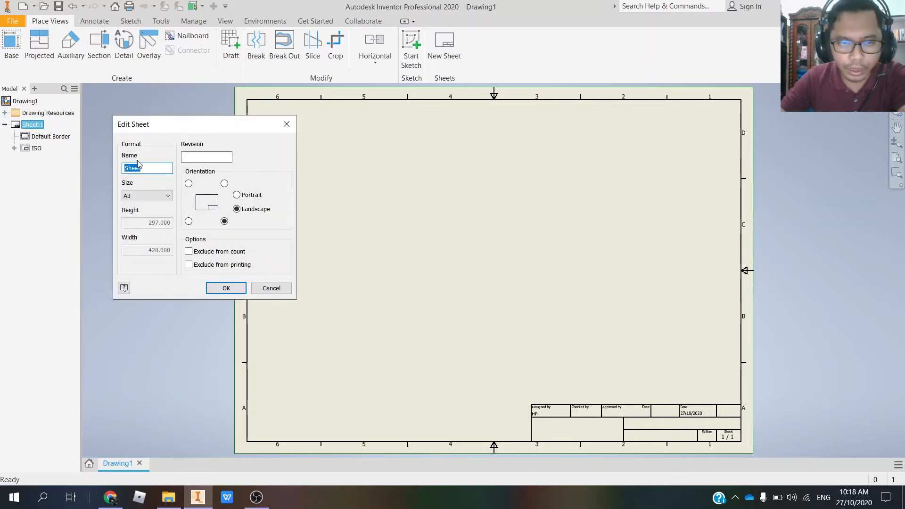
pyautogui.click(157, 202)
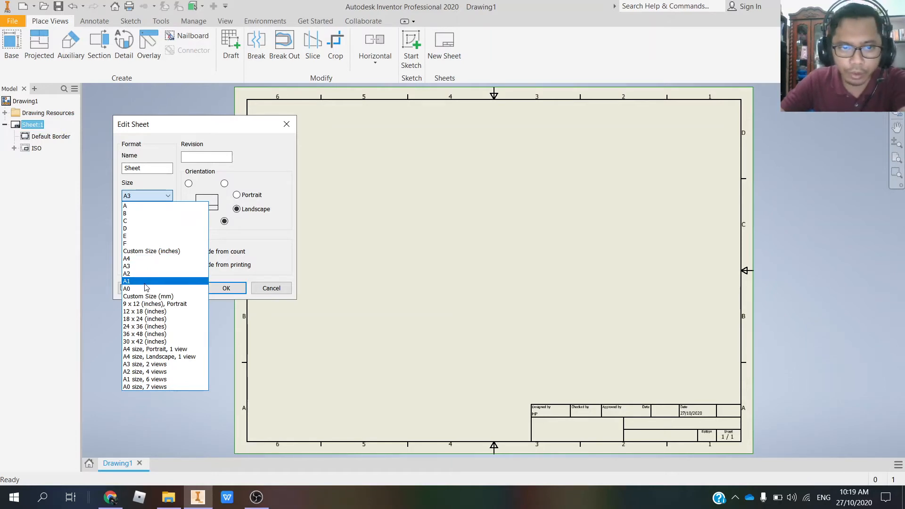
pyautogui.click(144, 259)
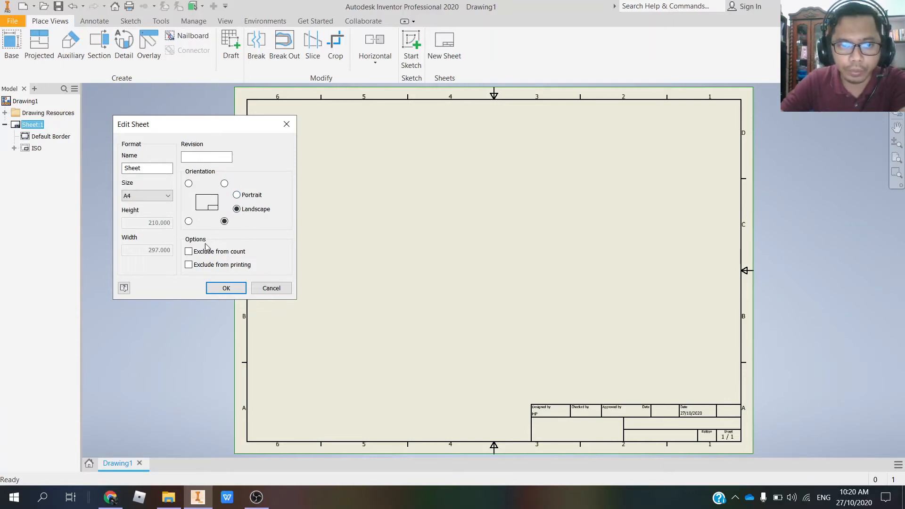
pyautogui.click(226, 289)
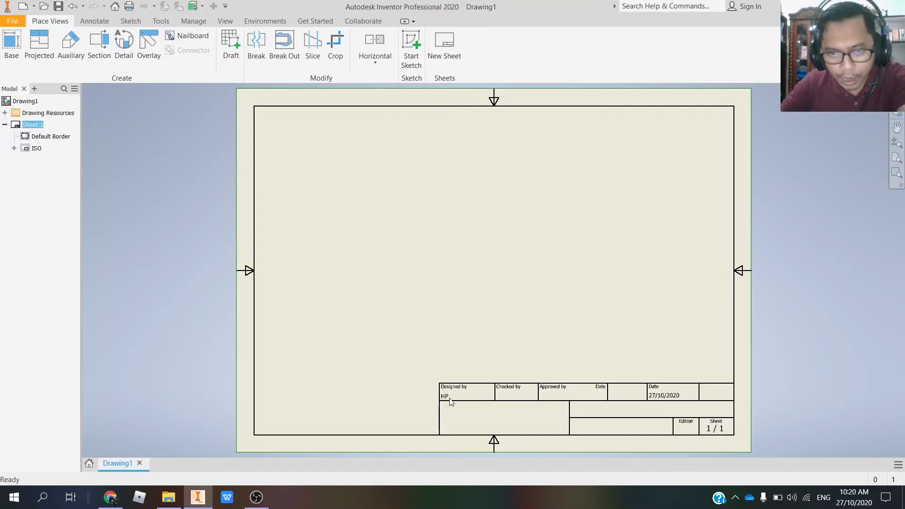
# Examine the title block's fields, from the designer and approval cells to the edition and sheet number cells.
pyautogui.scroll(-3, 508, 421)
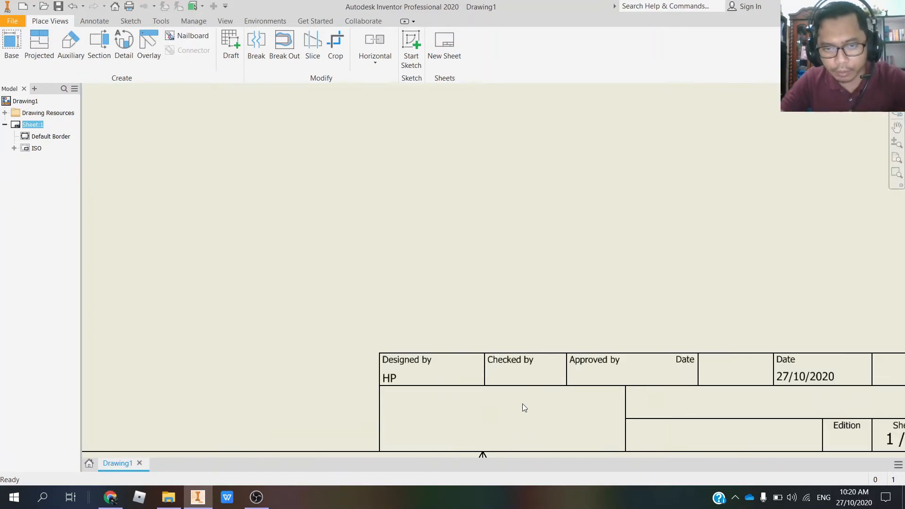
pyautogui.scroll(3, 523, 405)
pyautogui.scroll(-4, 553, 388)
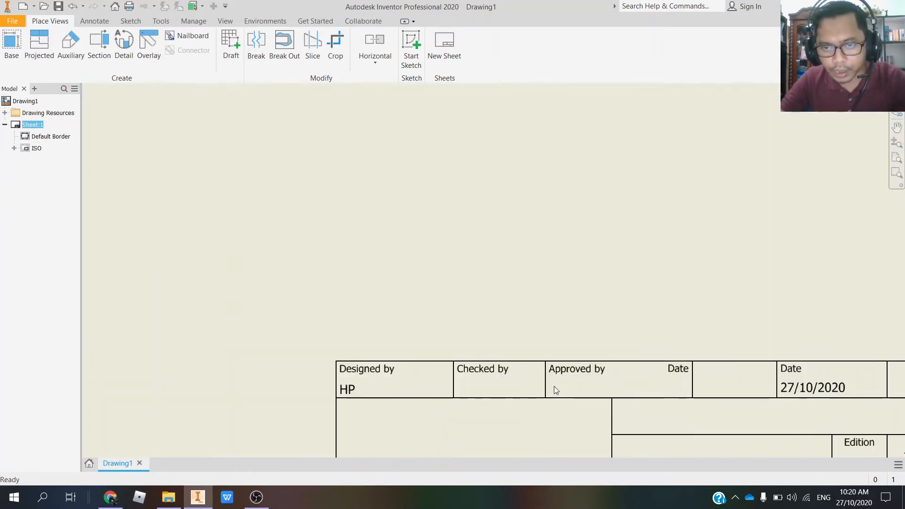
pyautogui.moveTo(565, 329); pyautogui.dragTo(524, 271)
pyautogui.moveTo(535, 293); pyautogui.dragTo(445, 174, button='middle')
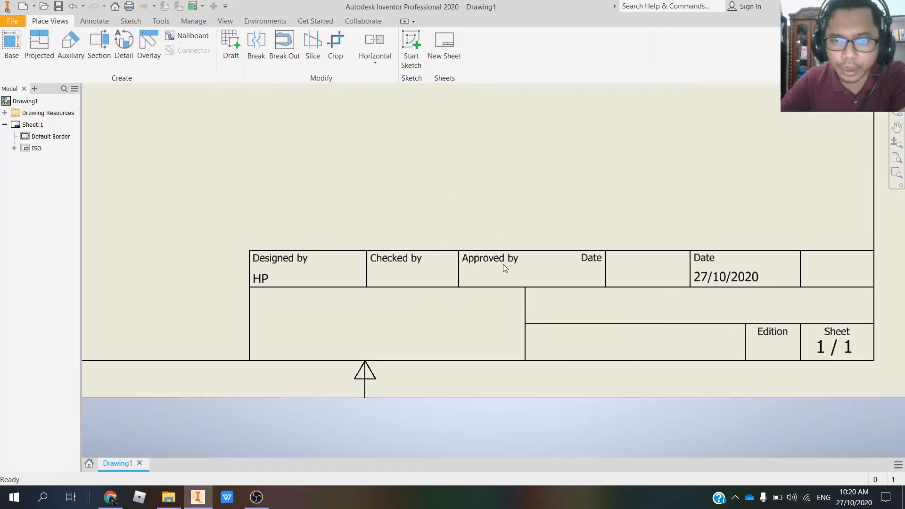
pyautogui.moveTo(659, 272); pyautogui.dragTo(572, 268, button='middle')
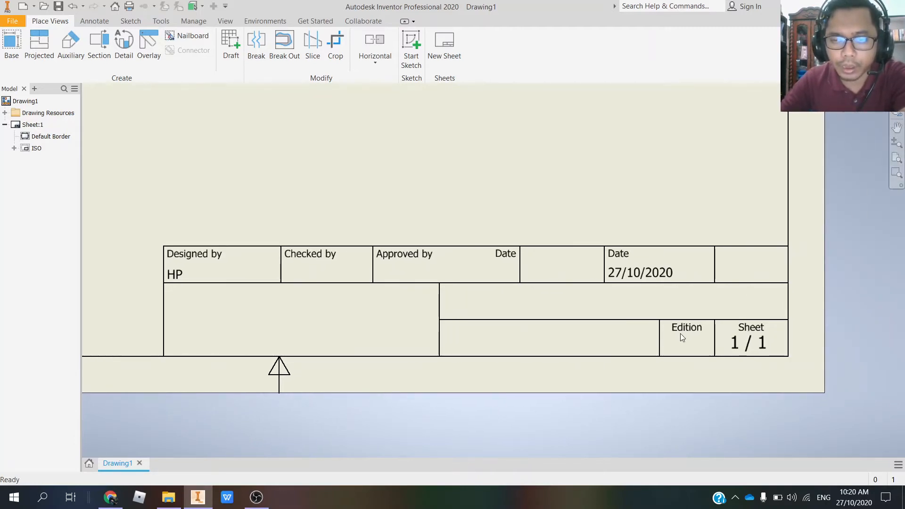
pyautogui.moveTo(529, 341); pyautogui.dragTo(591, 331, button='middle')
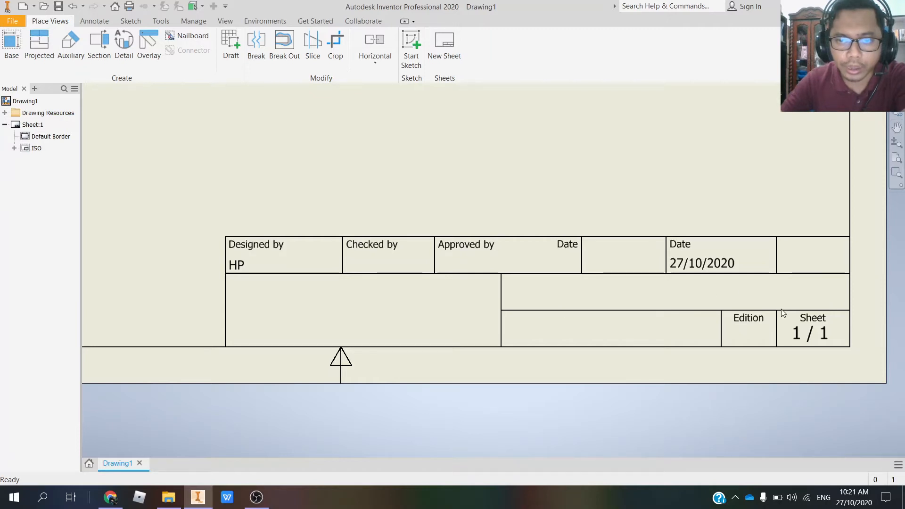
pyautogui.scroll(-3, 461, 280)
pyautogui.scroll(4, 439, 281)
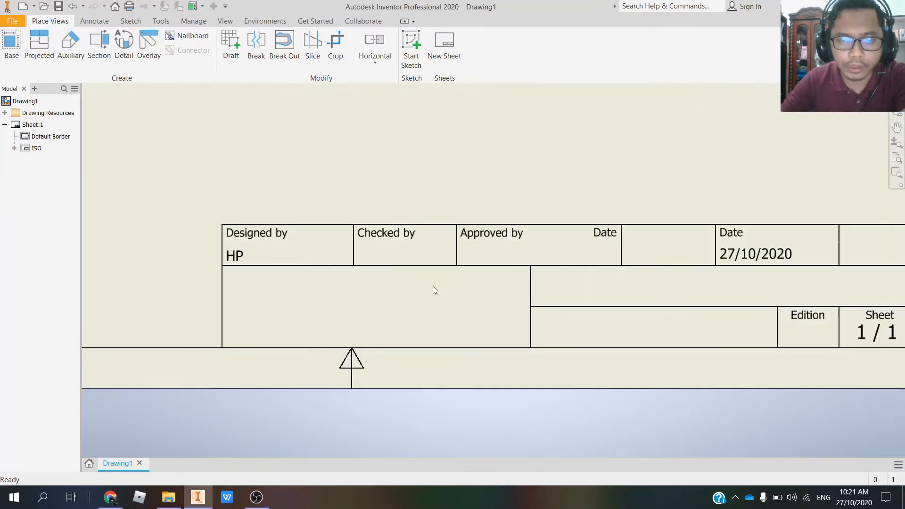
pyautogui.scroll(-3, 257, 188)
pyautogui.scroll(4, 283, 193)
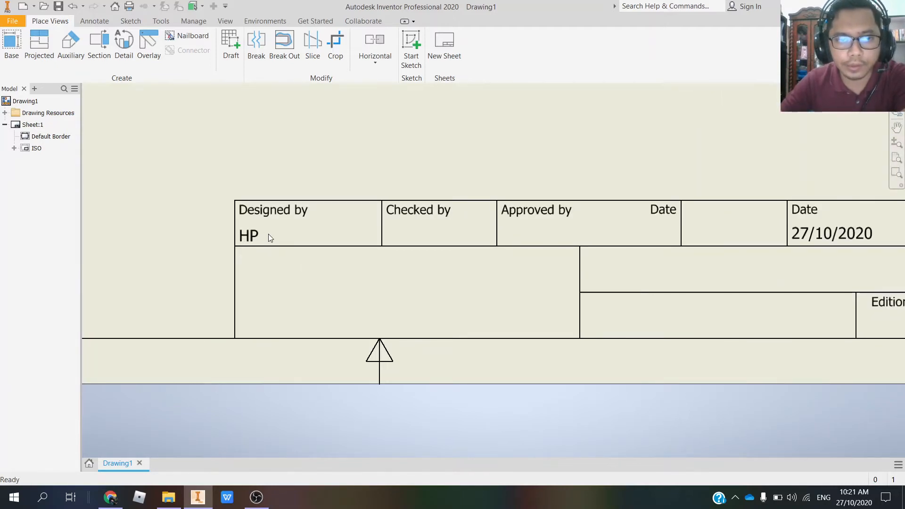
pyautogui.scroll(-2, 268, 234)
pyautogui.moveTo(268, 193)
pyautogui.mouseDown(button='middle')
pyautogui.moveTo(376, 230)
pyautogui.moveTo(360, 244)
pyautogui.mouseUp(button='middle')
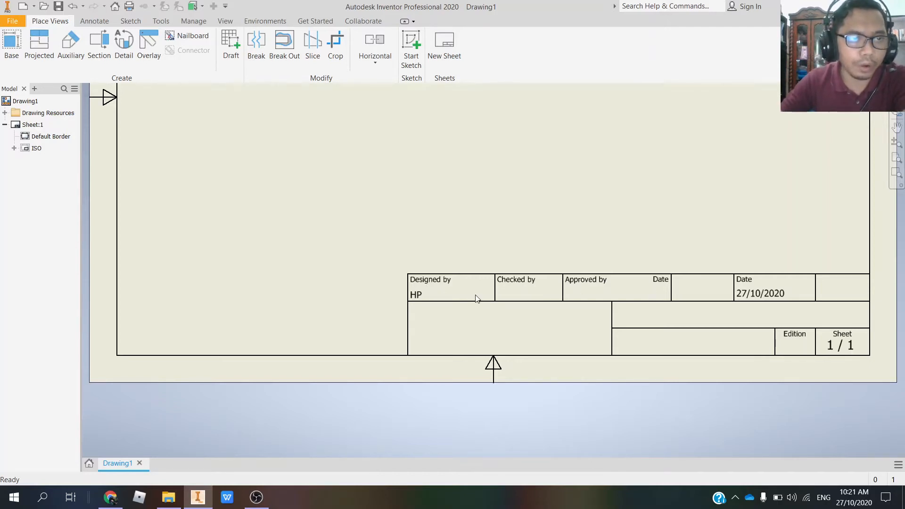
# Inspect the ISO title block definition's text fields and dimensions, leaving the definition without saving edits.
pyautogui.rightClick(26, 149)
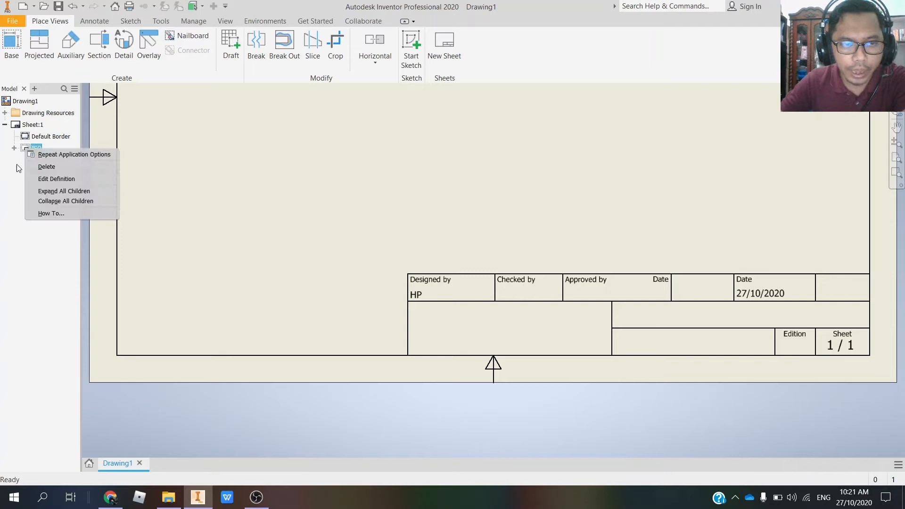
pyautogui.click(17, 165)
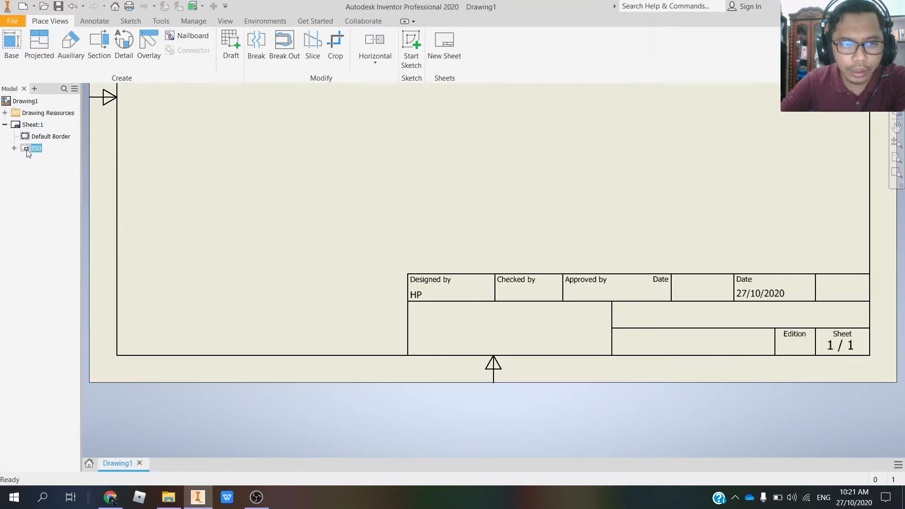
pyautogui.rightClick(28, 150)
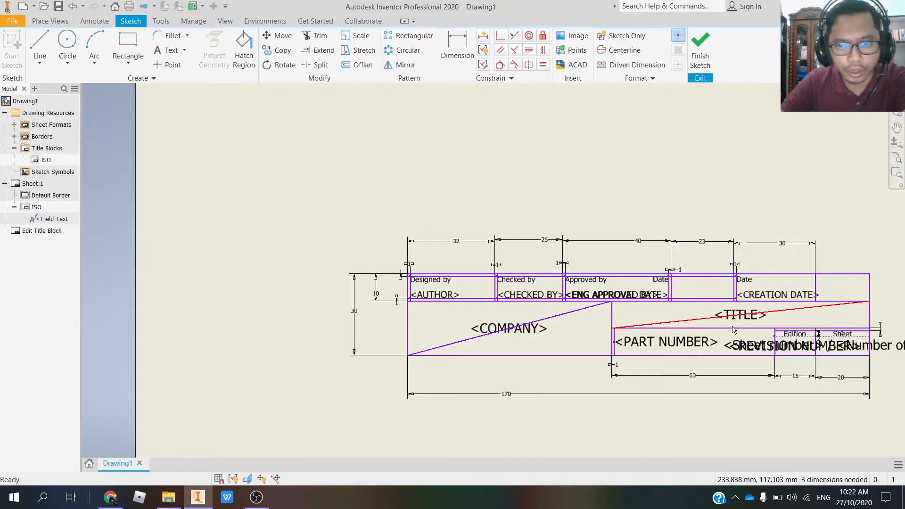
pyautogui.click(726, 343)
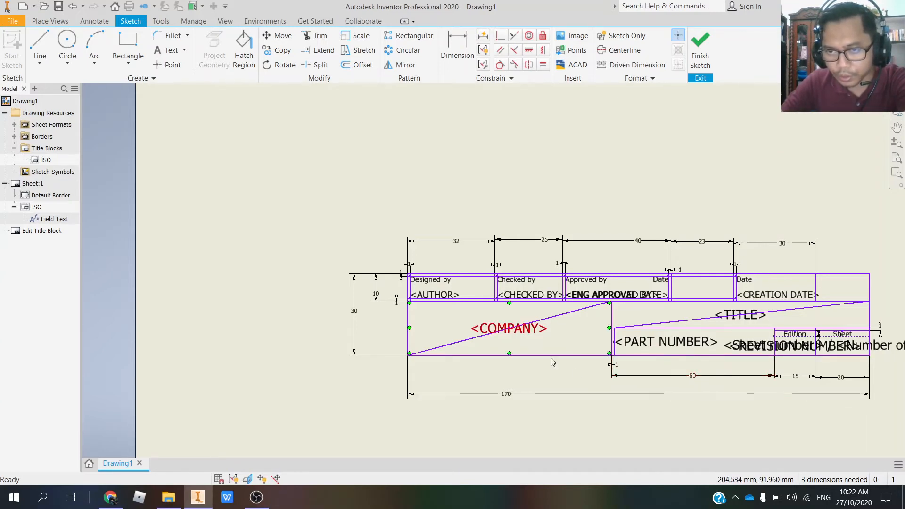
pyautogui.doubleClick(698, 380)
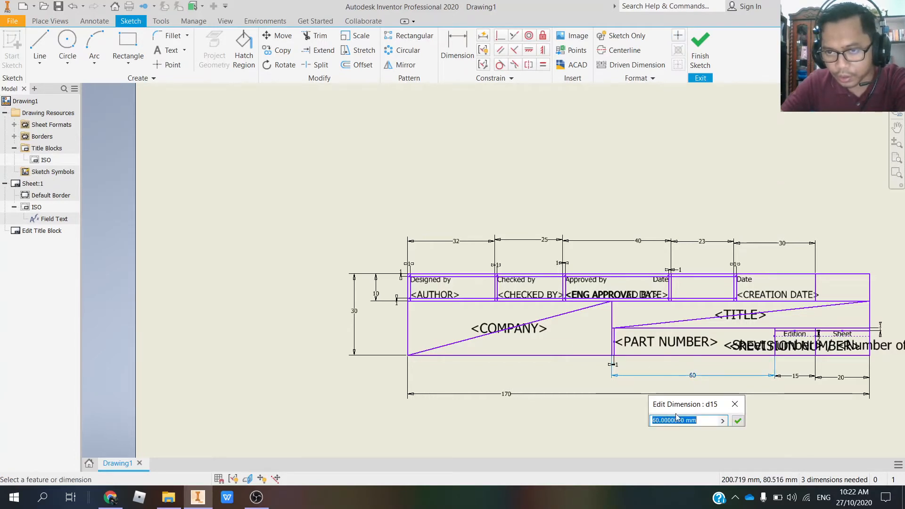
pyautogui.click(735, 408)
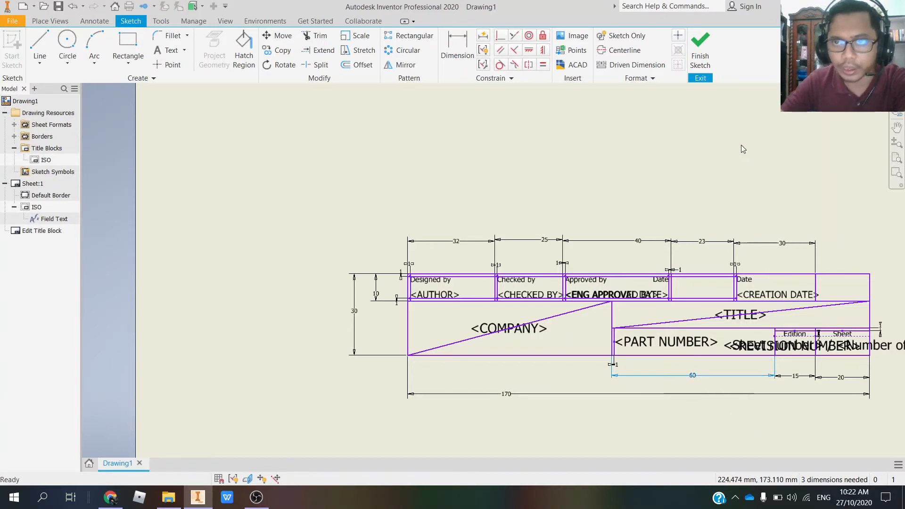
pyautogui.click(699, 64)
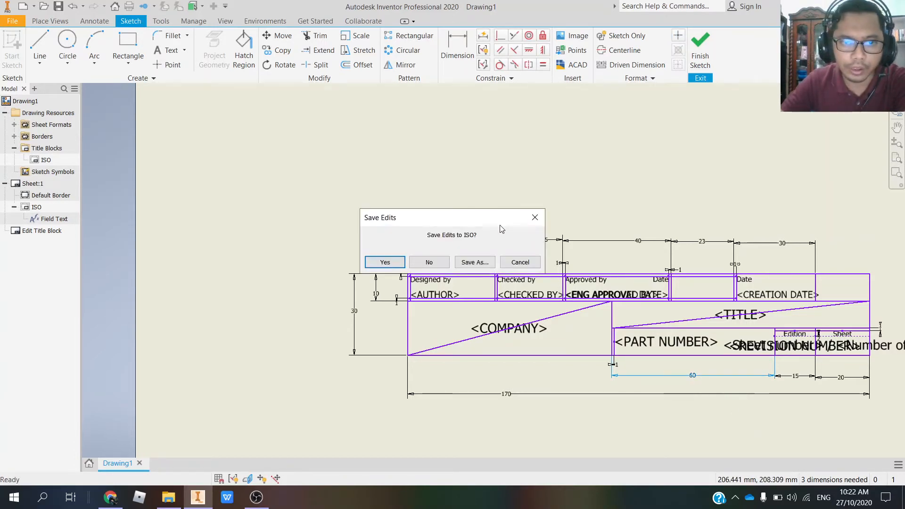
pyautogui.click(430, 263)
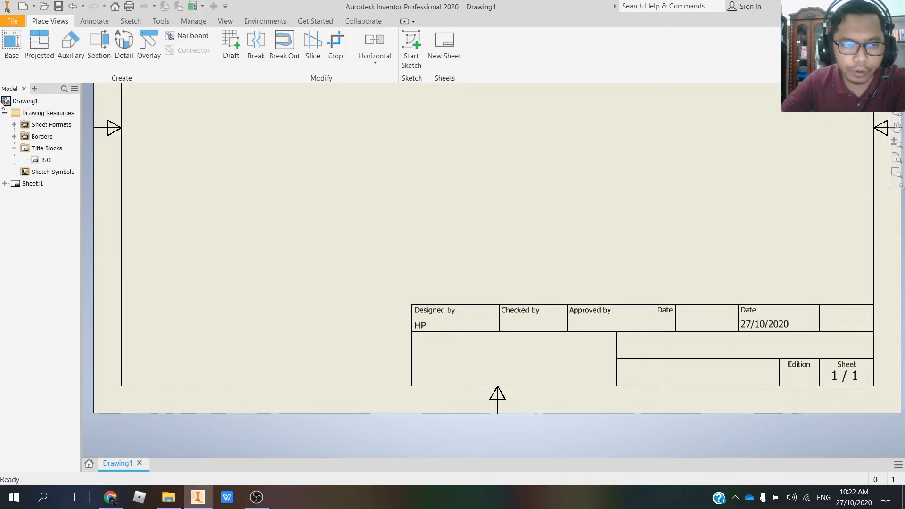
# Open the drawing's iProperties beside the title block and replace the author with the designer's full name.
pyautogui.rightClick(25, 103)
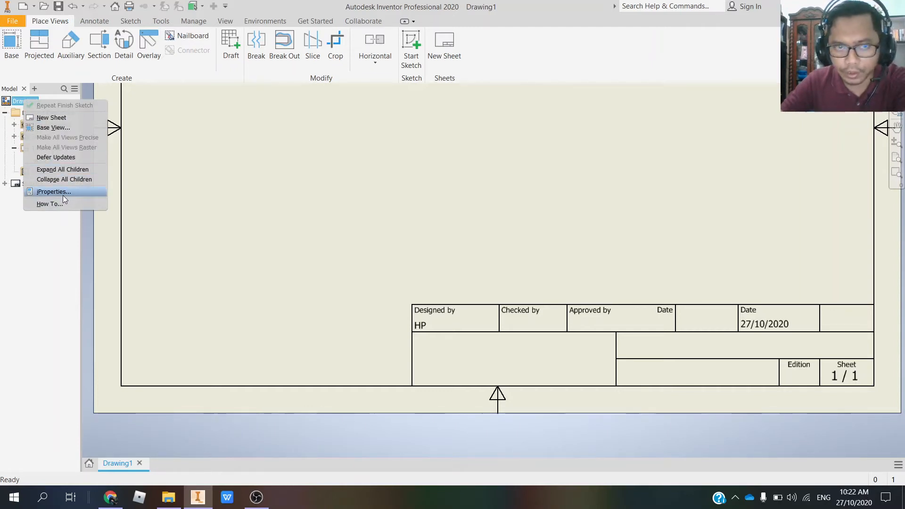
pyautogui.click(17, 104)
pyautogui.rightClick(18, 104)
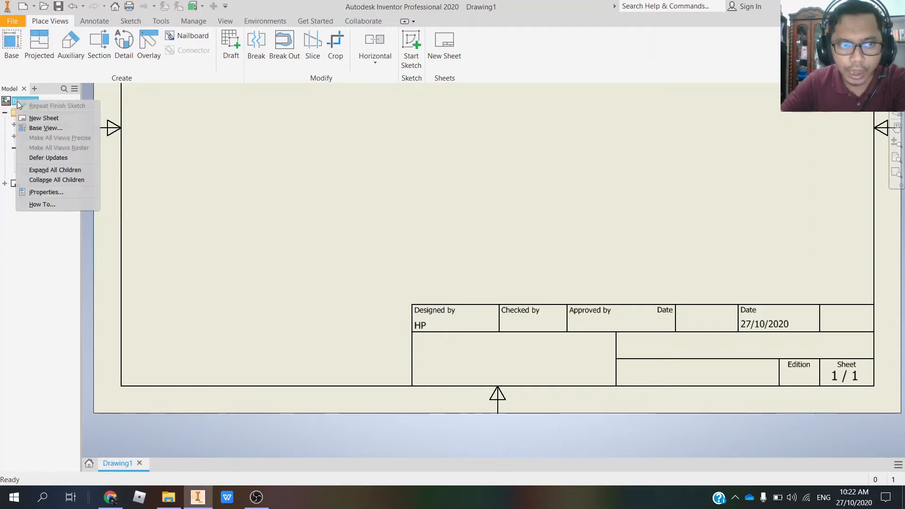
pyautogui.click(50, 188)
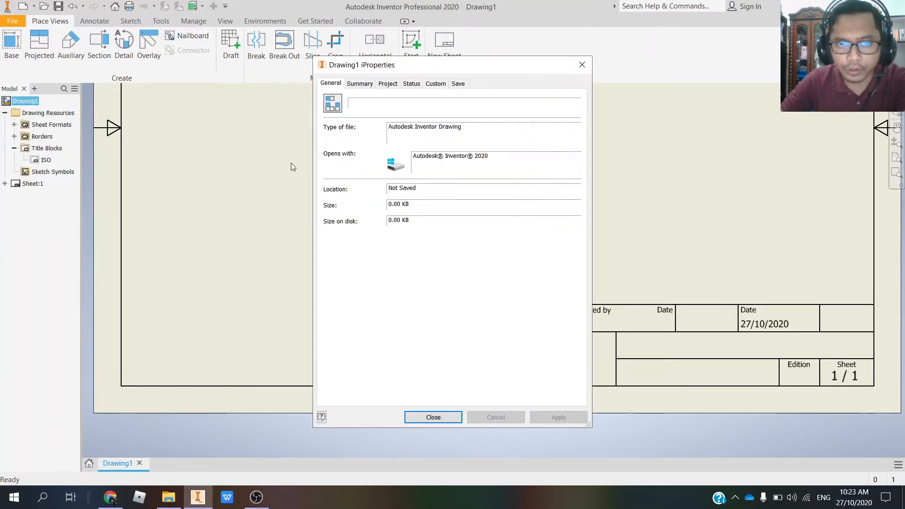
pyautogui.moveTo(373, 68); pyautogui.dragTo(223, 83)
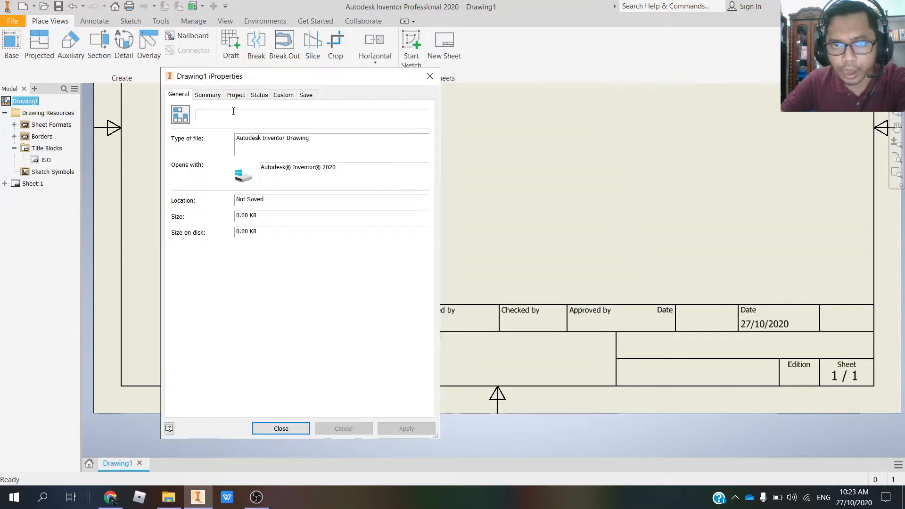
pyautogui.moveTo(328, 84); pyautogui.dragTo(289, 83)
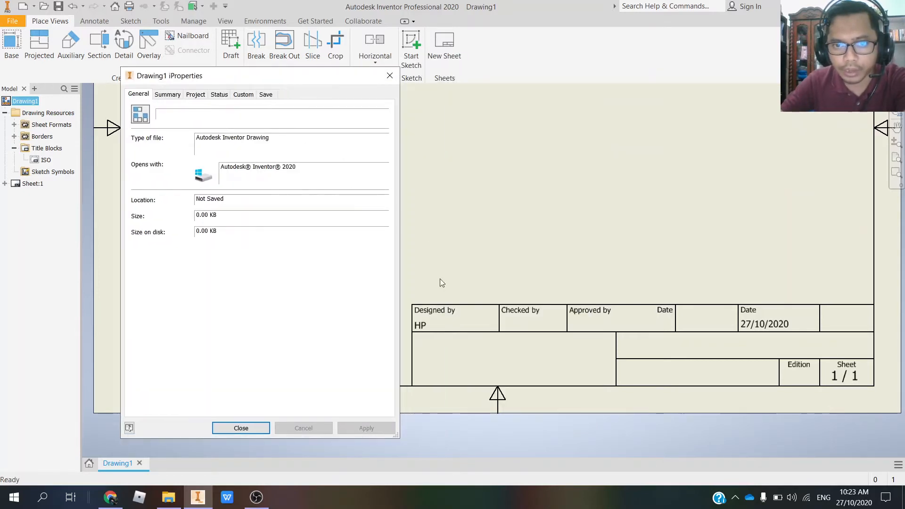
pyautogui.click(168, 94)
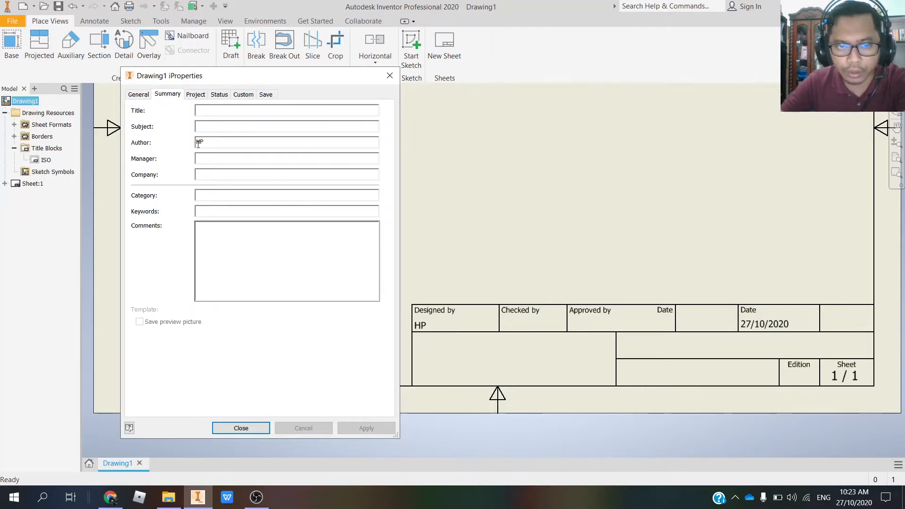
pyautogui.write('SU')
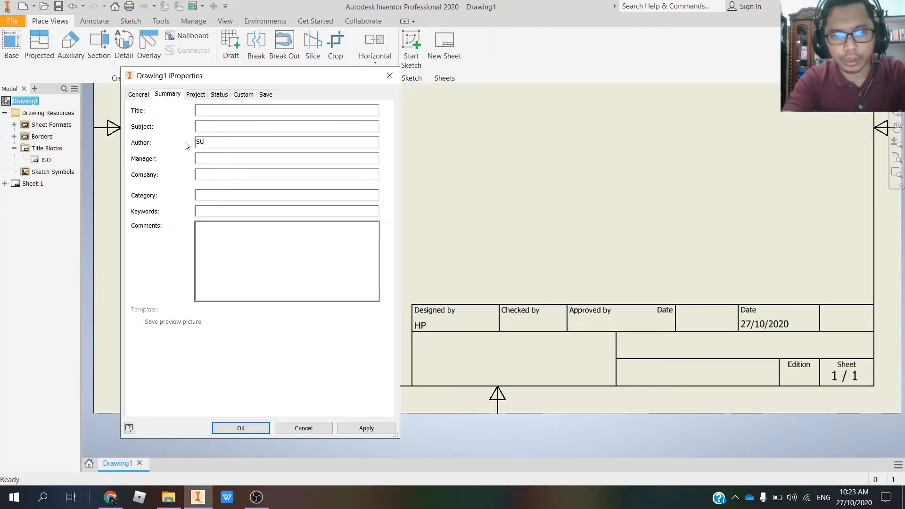
pyautogui.write('HAIMI SAID')
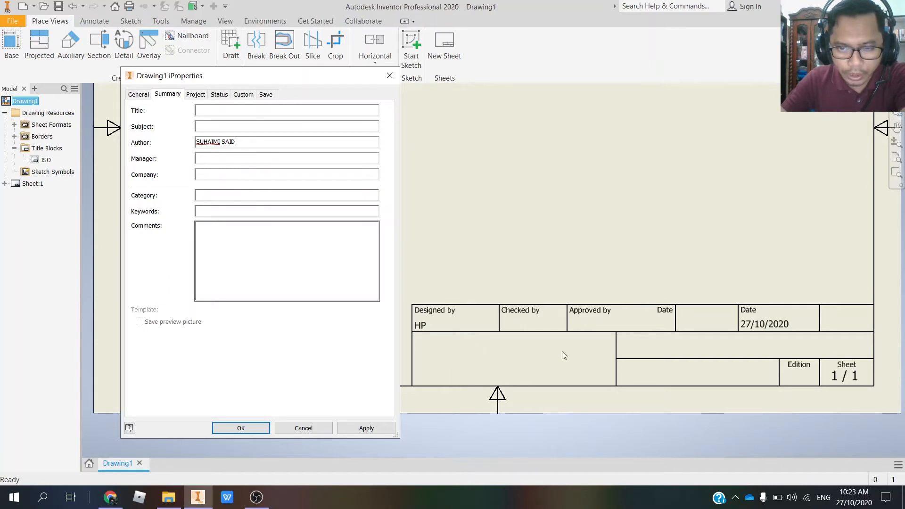
# Set the company in the drawing's iProperties to POLITEKNIK KUCHING SARAWAK.
pyautogui.click(224, 175)
pyautogui.write('POLITEK')
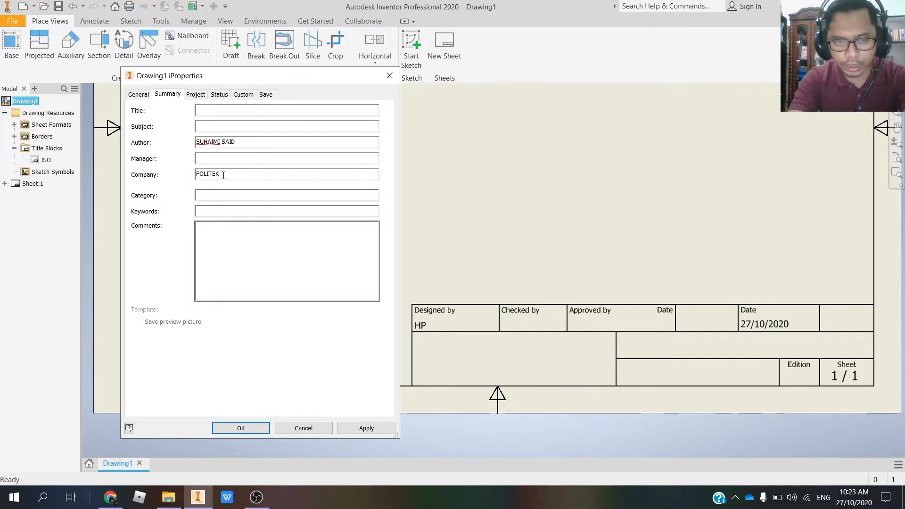
pyautogui.write('NIK KUCHING D')
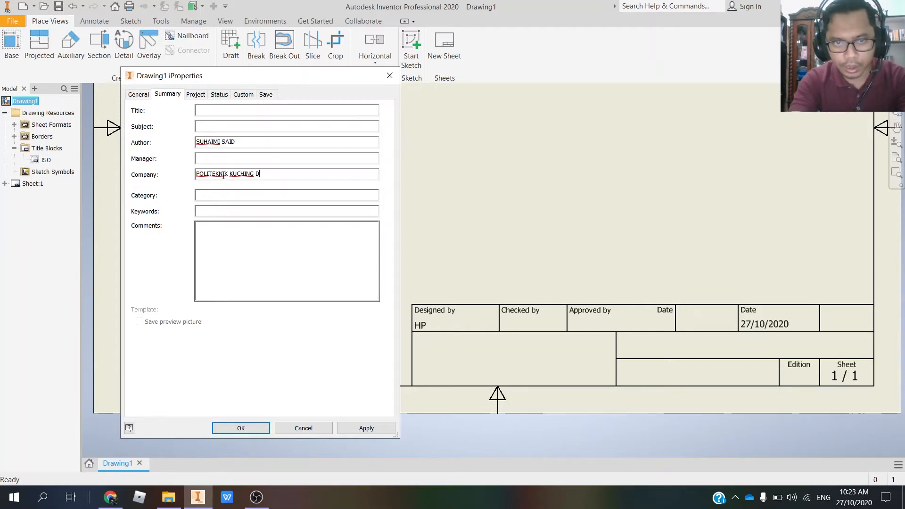
pyautogui.press('BackSpace')
pyautogui.write('SARAWAK')
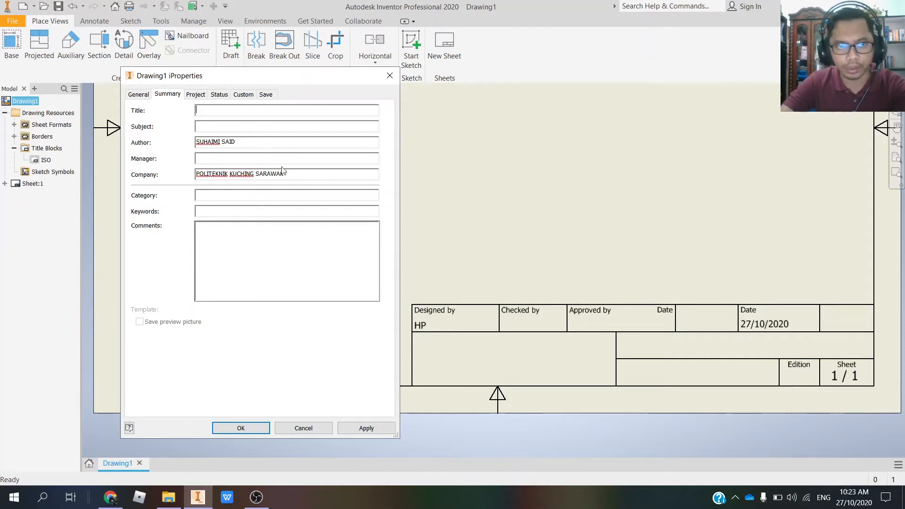
# Set the part number to TABLE VICE, review the status properties, and apply the iProperties to the title block.
pyautogui.click(197, 96)
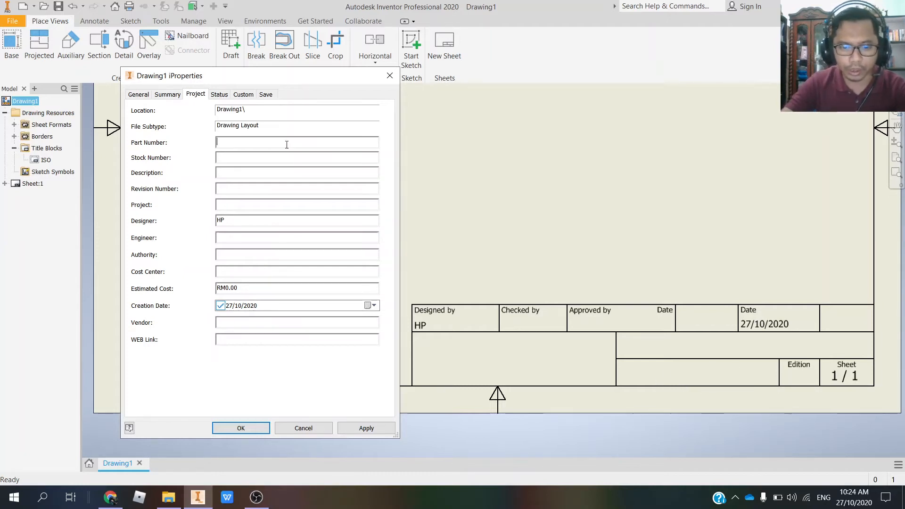
pyautogui.write('TABLE VICE')
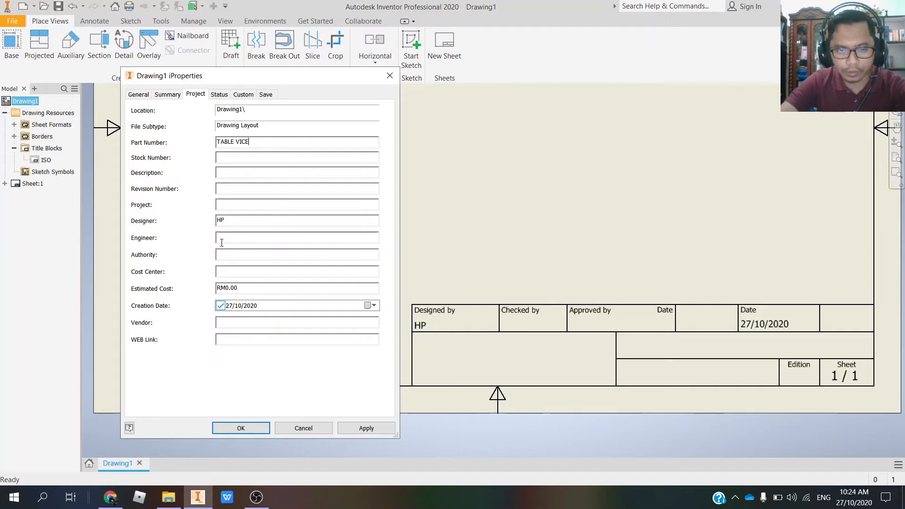
pyautogui.click(276, 239)
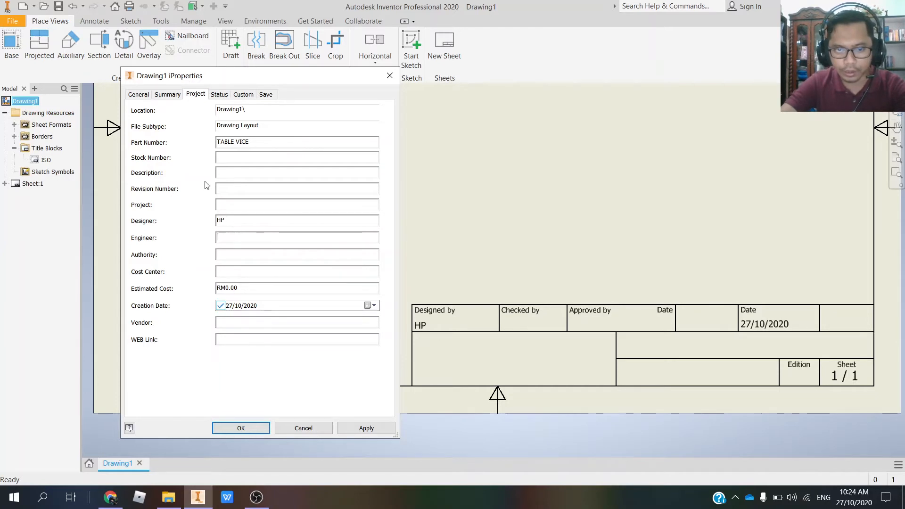
pyautogui.click(219, 95)
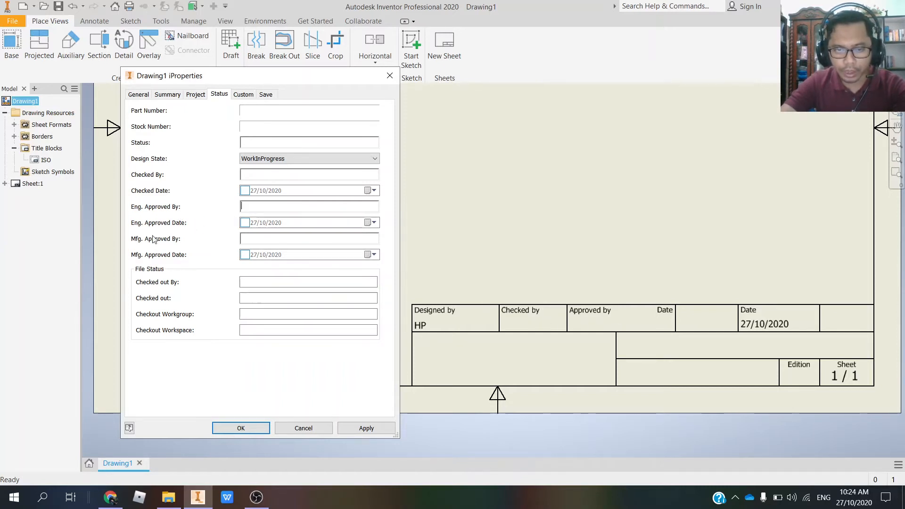
pyautogui.click(215, 96)
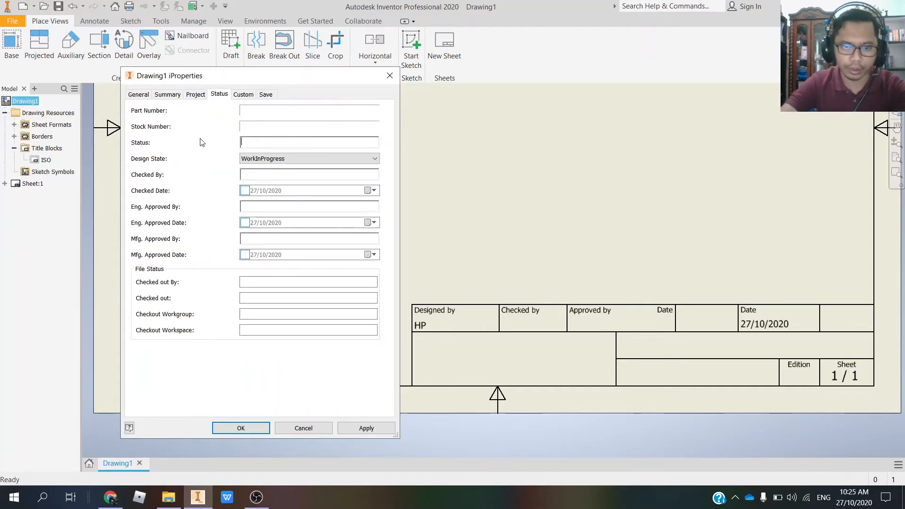
pyautogui.click(257, 429)
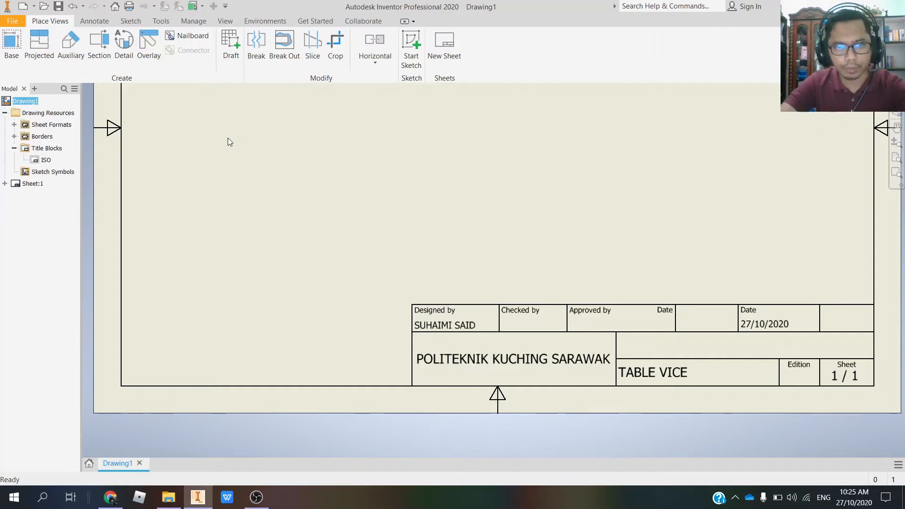
# Add the note ORTHOGRAPHIC DRAWING with 5.00 mm text in the empty cell above TABLE VICE, and reopen it for editing.
pyautogui.click(102, 23)
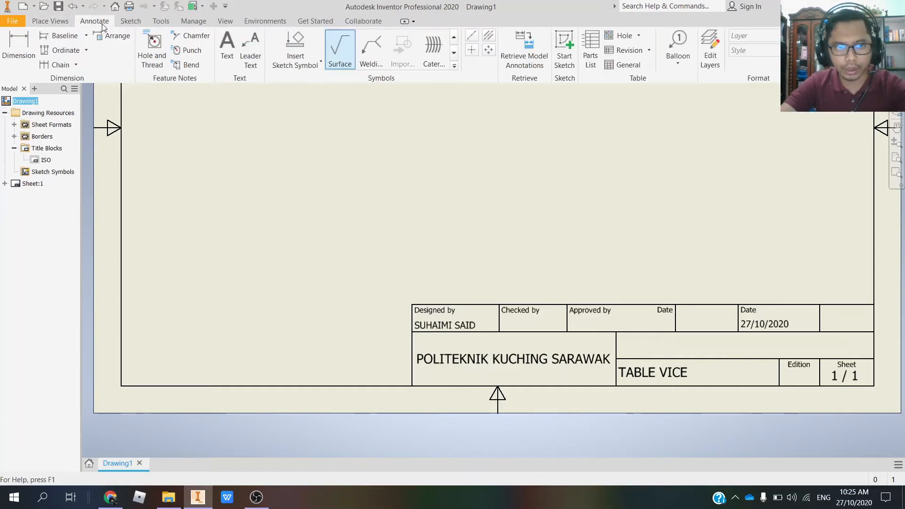
pyautogui.click(226, 57)
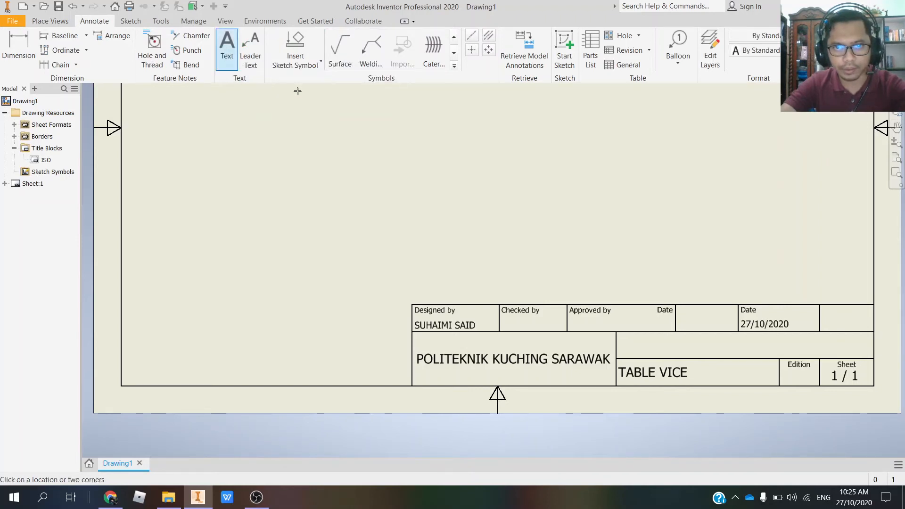
pyautogui.click(622, 348)
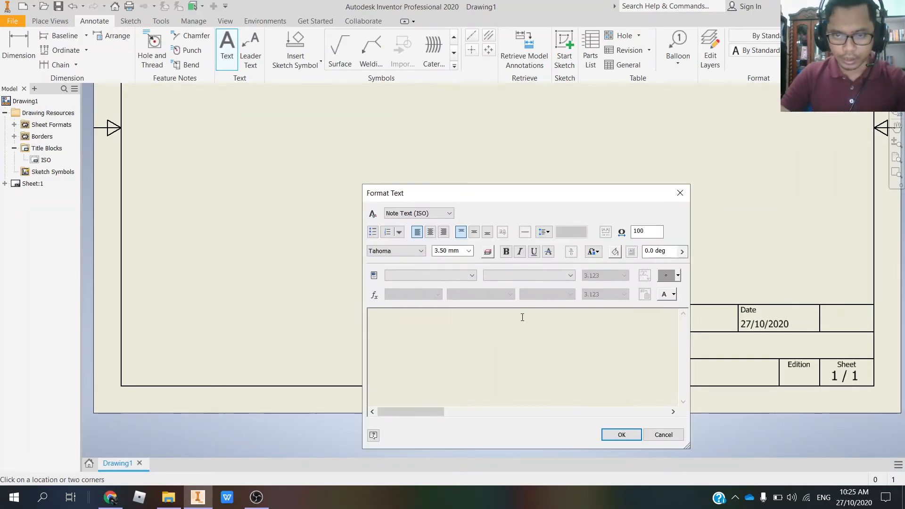
pyautogui.click(439, 253)
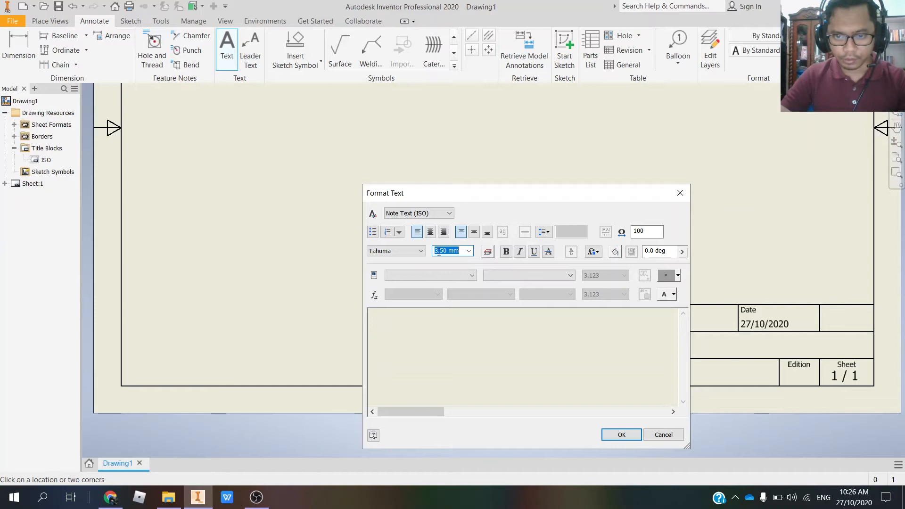
pyautogui.click(453, 332)
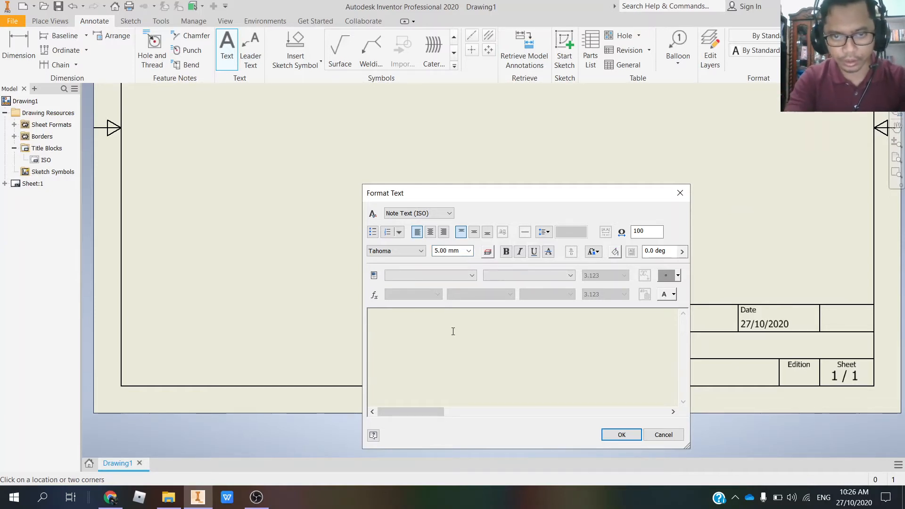
pyautogui.write('D')
pyautogui.press('BackSpace')
pyautogui.write('ORTHO')
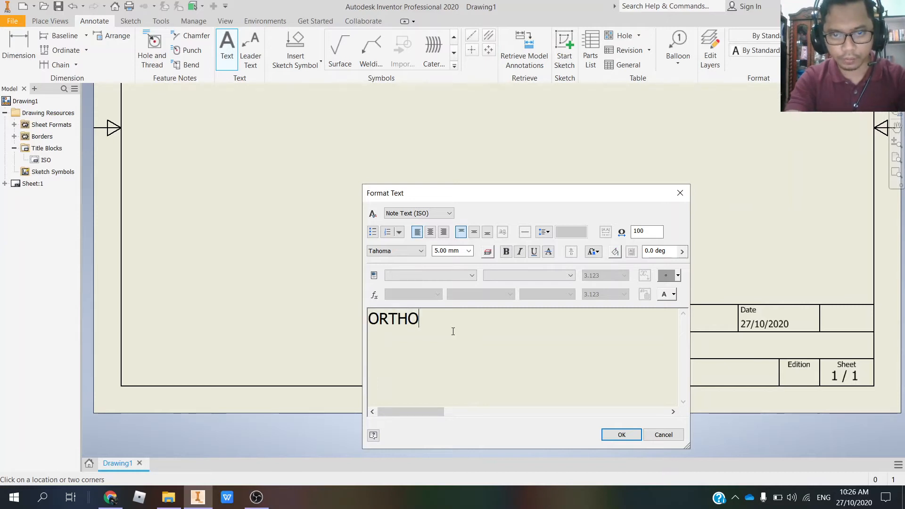
pyautogui.write('GRAPH')
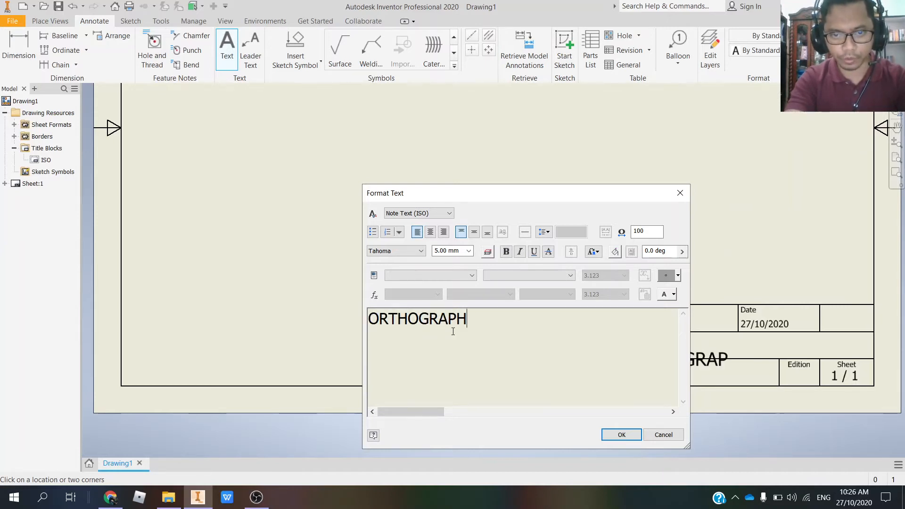
pyautogui.write('IC DRAWING')
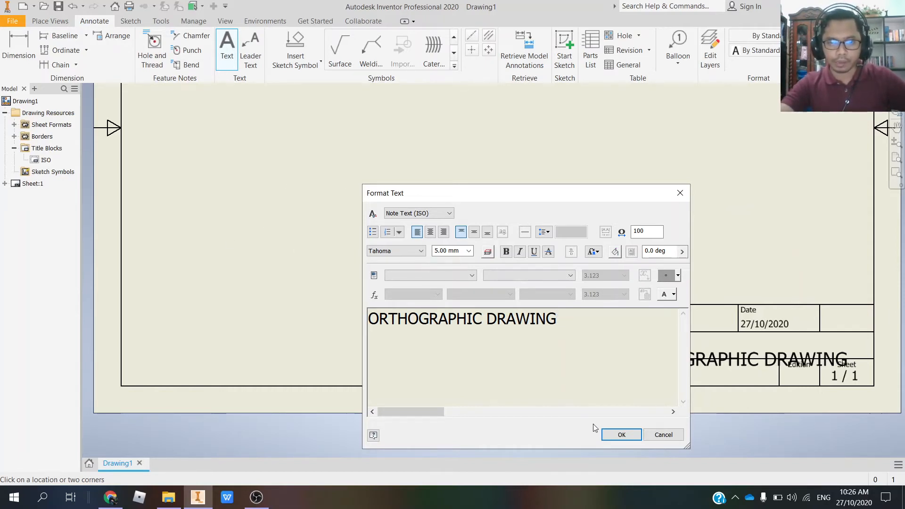
pyautogui.click(621, 434)
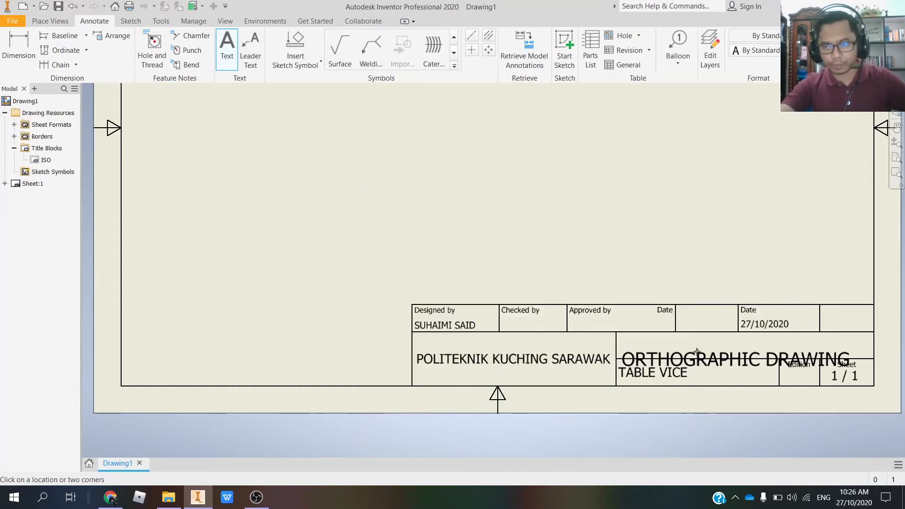
pyautogui.doubleClick(653, 355)
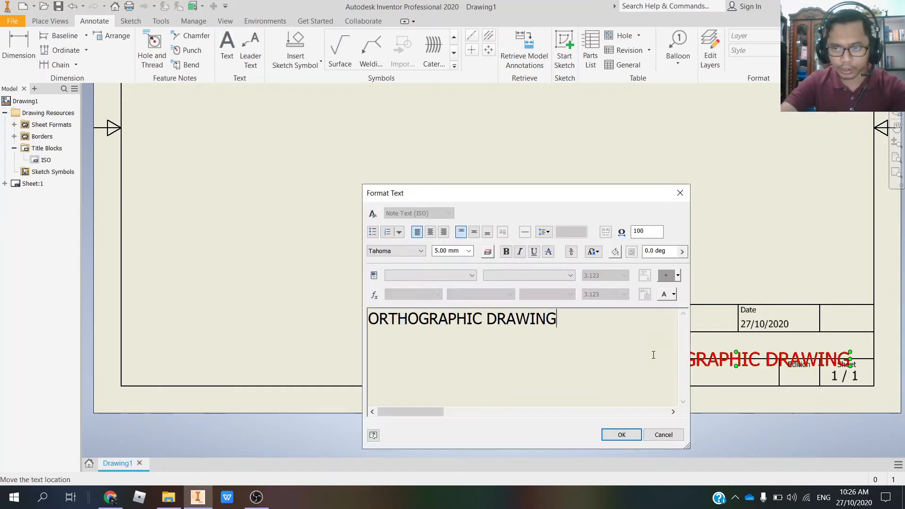
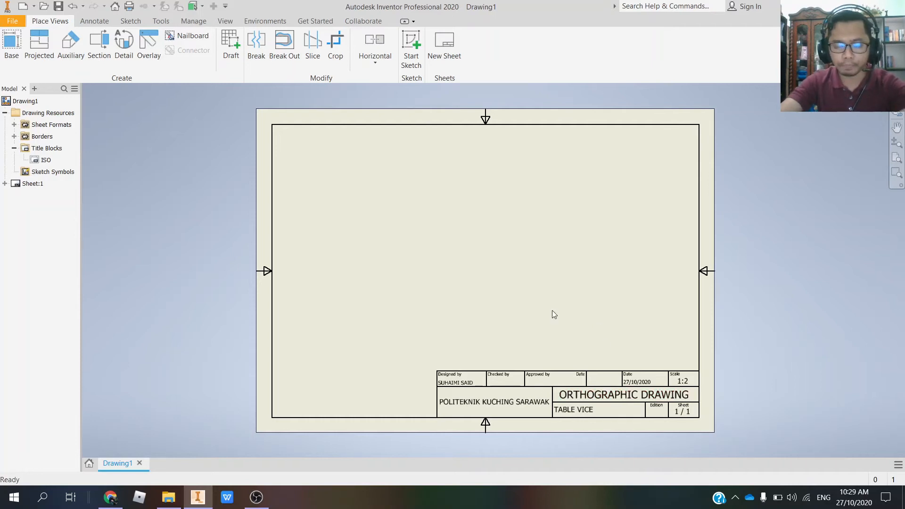
# Examine the filled-in title block, including its title text and scale cell, and the overall sheet layout.
pyautogui.scroll(-3, 510, 358)
pyautogui.press('F2')
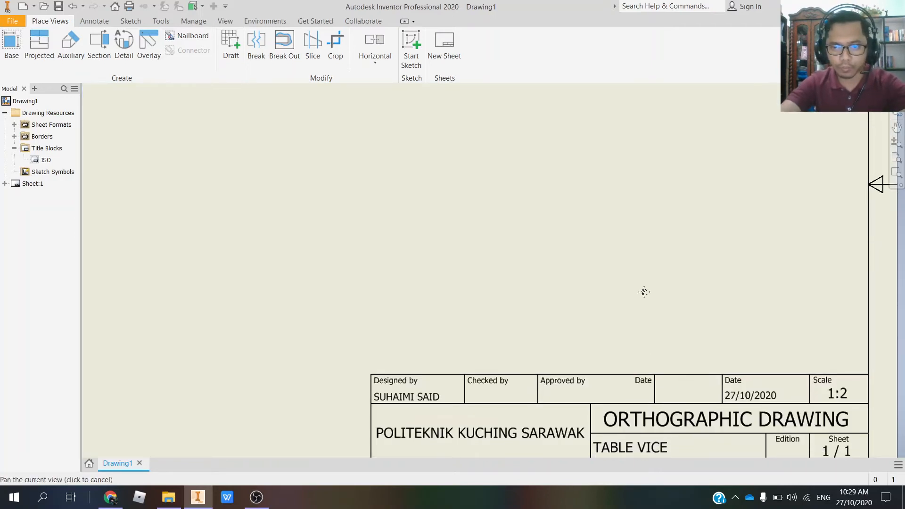
pyautogui.moveTo(645, 292); pyautogui.dragTo(620, 232)
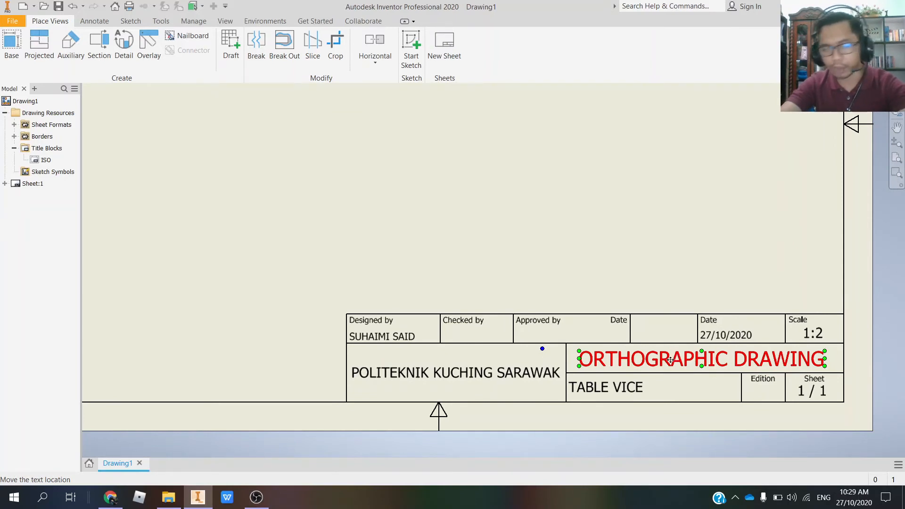
pyautogui.press('F2')
pyautogui.moveTo(471, 245); pyautogui.dragTo(530, 252)
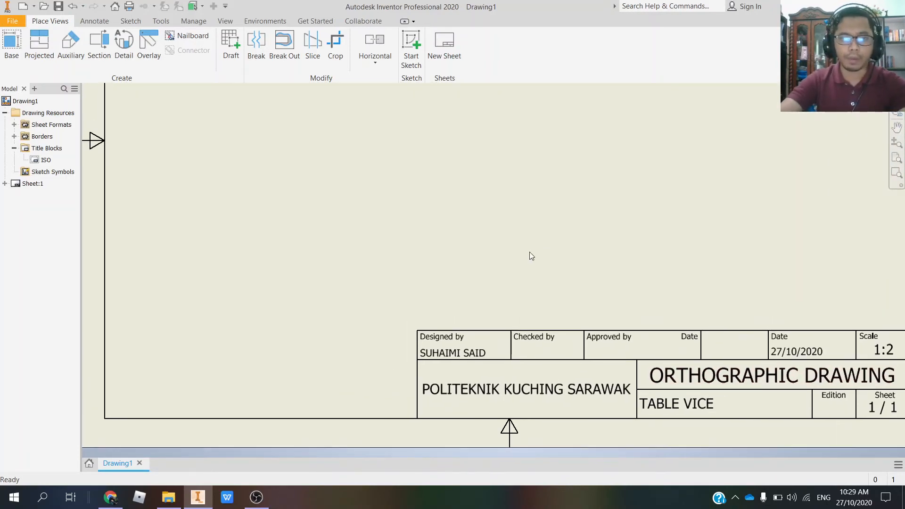
pyautogui.scroll(-3, 530, 251)
pyautogui.press('F2')
pyautogui.moveTo(538, 198); pyautogui.dragTo(489, 281)
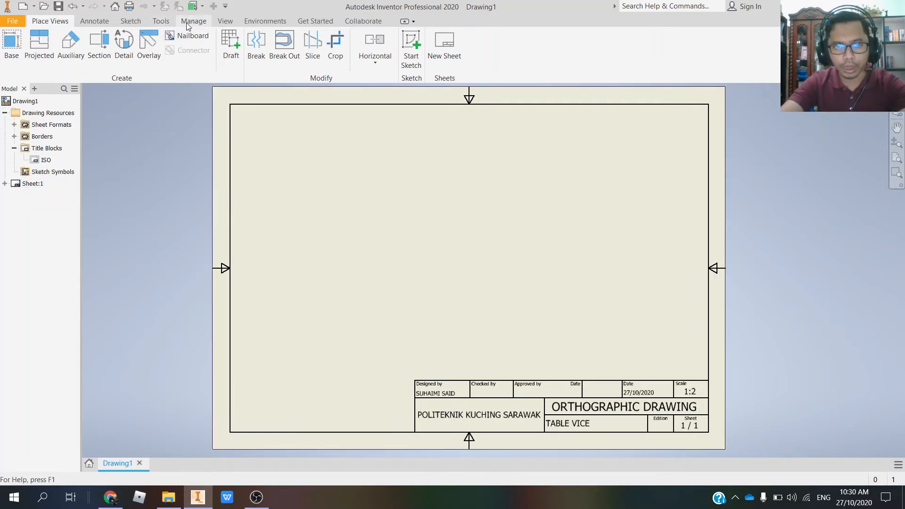
# Set the decimal marker of the Default Standard (ISO) to Period in the Style and Standard Editor.
pyautogui.click(166, 22)
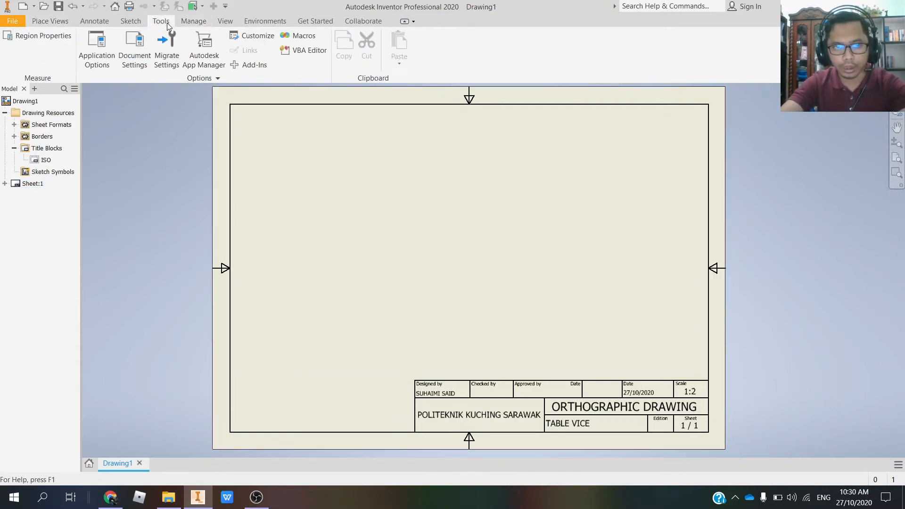
pyautogui.click(201, 28)
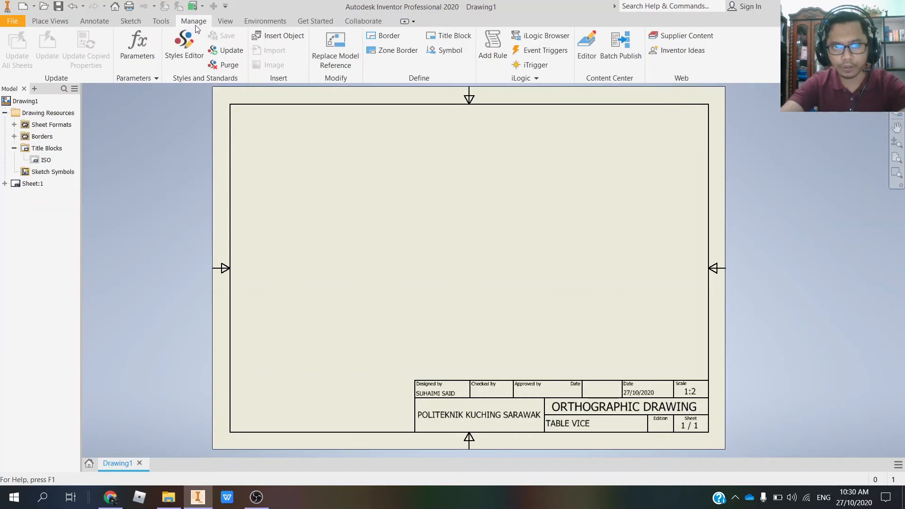
pyautogui.click(180, 50)
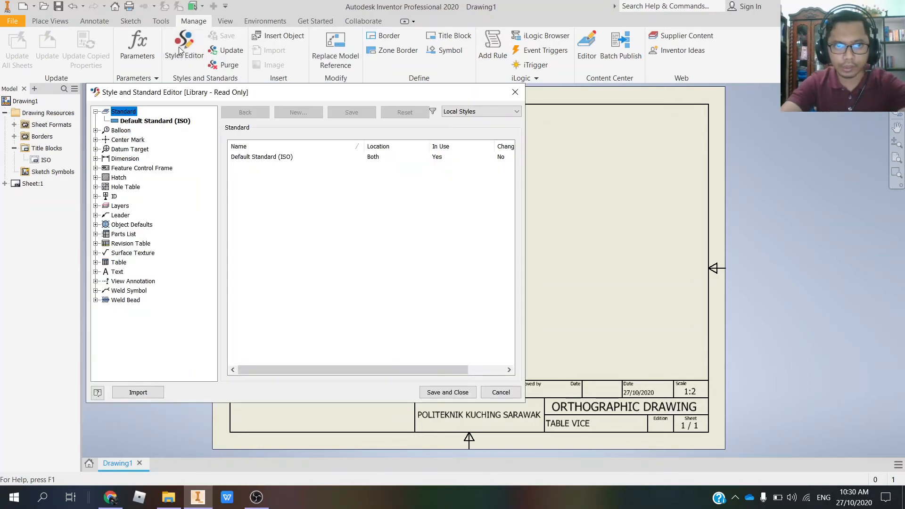
pyautogui.moveTo(203, 96); pyautogui.dragTo(219, 99)
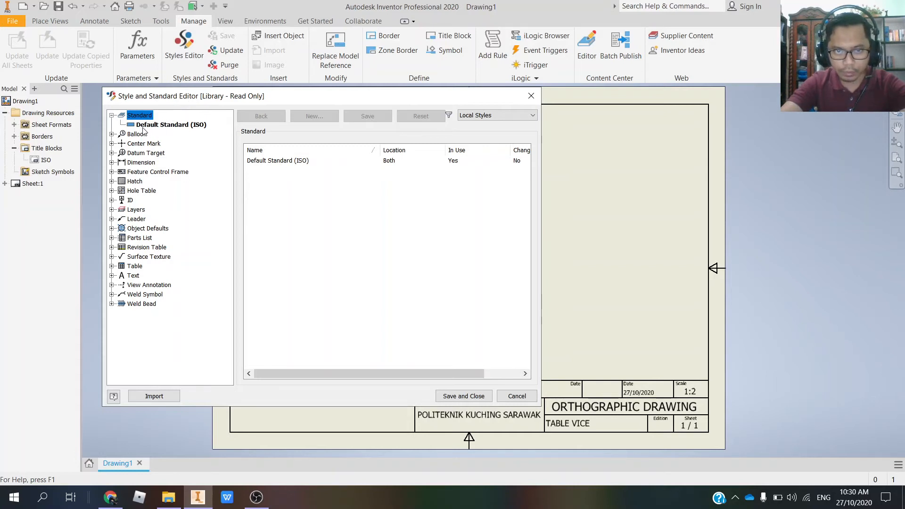
pyautogui.click(180, 126)
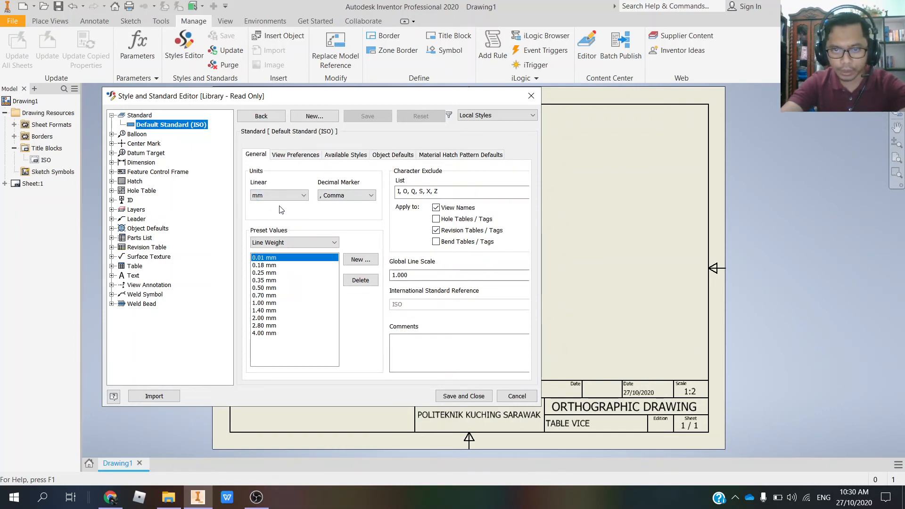
pyautogui.click(357, 198)
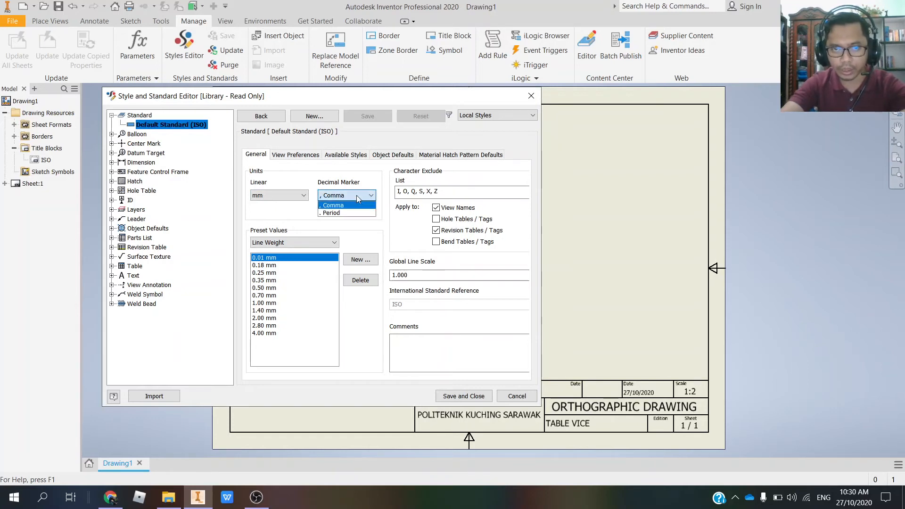
pyautogui.click(332, 213)
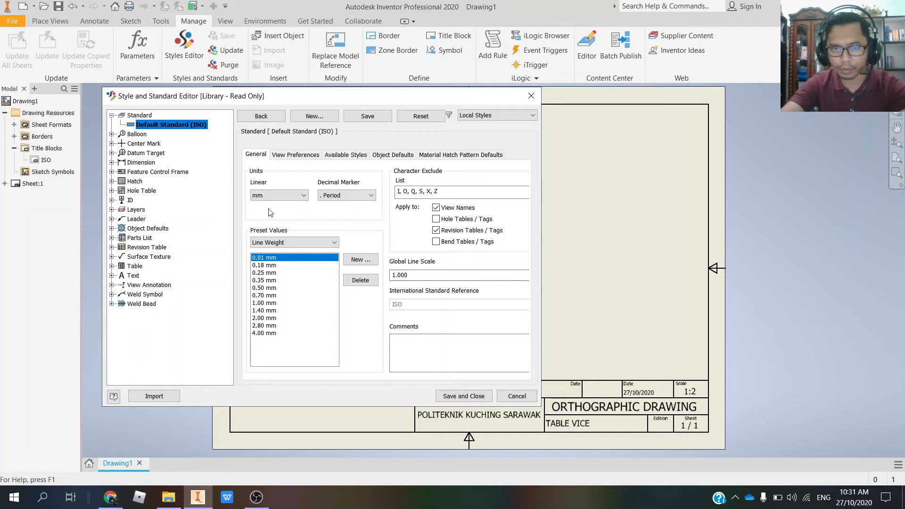
pyautogui.click(335, 196)
pyautogui.click(333, 213)
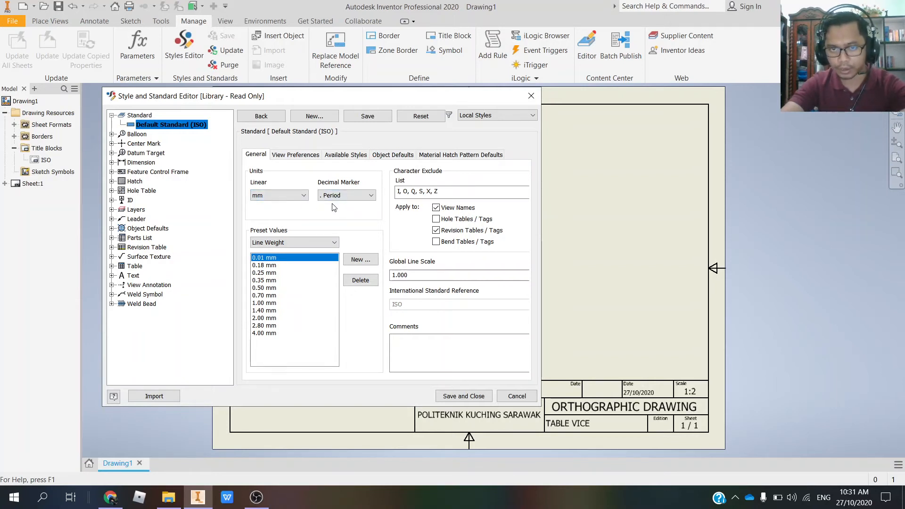
# Set the Default Standard (ISO) projection type to Third Angle and save the changes to the standard.
pyautogui.click(302, 159)
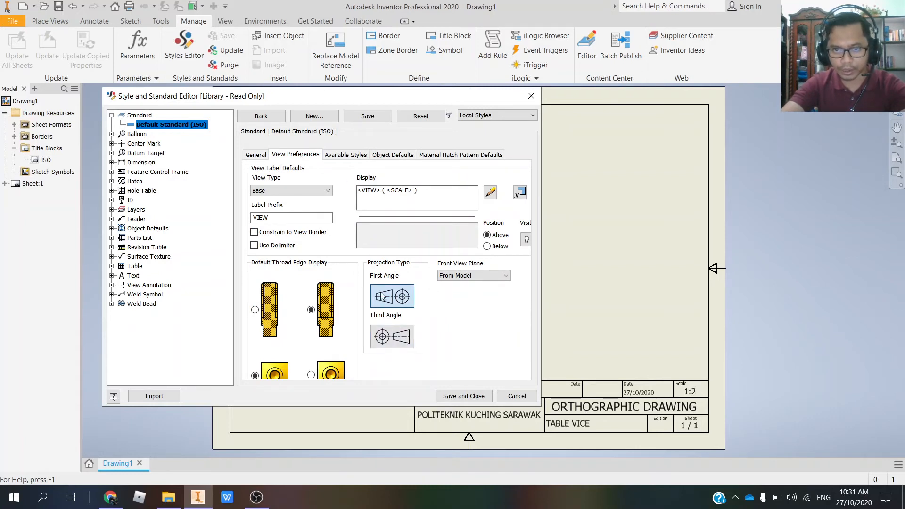
pyautogui.click(386, 337)
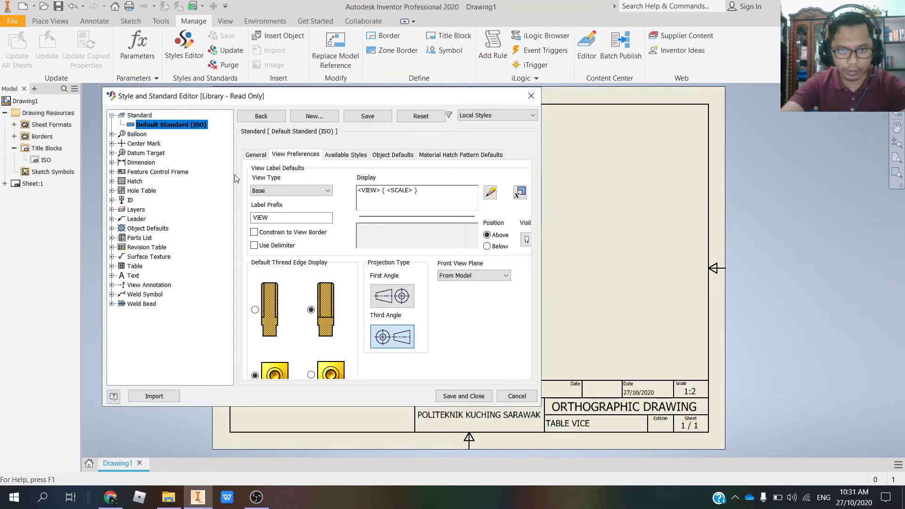
pyautogui.click(112, 162)
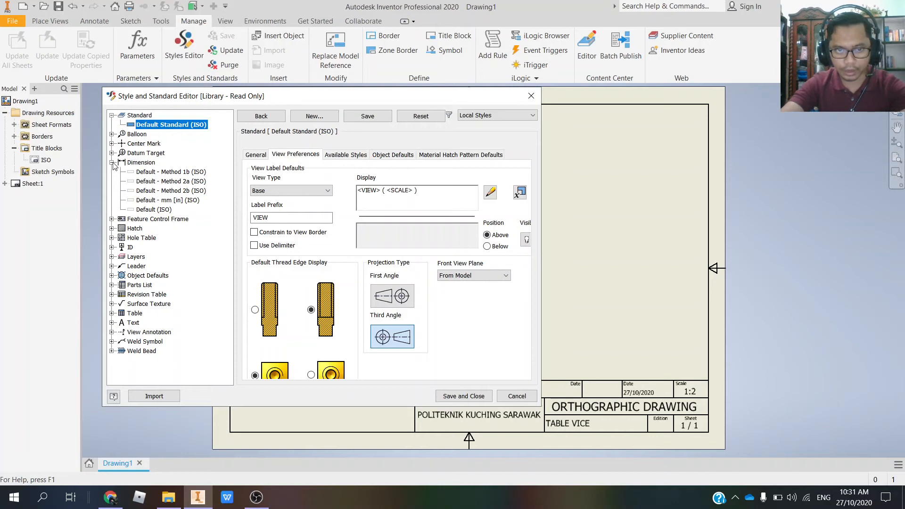
pyautogui.click(145, 213)
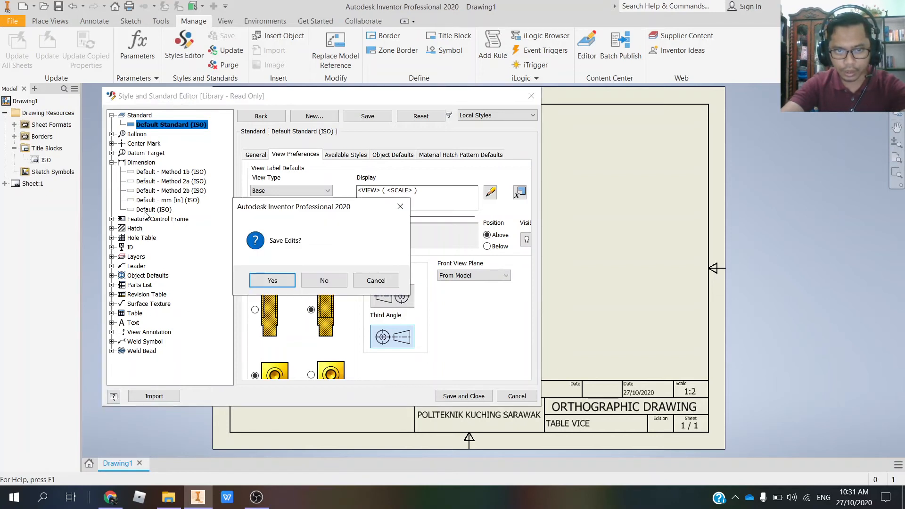
pyautogui.click(376, 281)
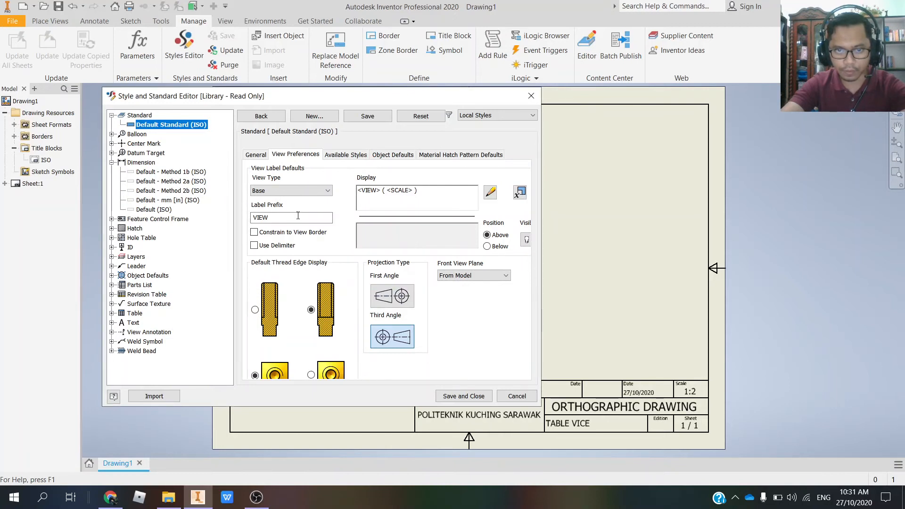
pyautogui.click(370, 117)
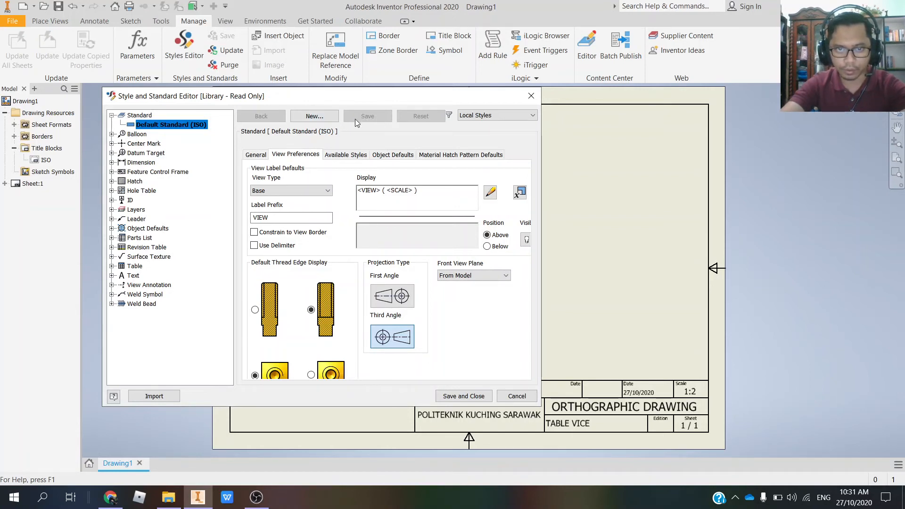
# Set the decimal marker of the Default (ISO) dimension style to Period, then save and close the style editor.
pyautogui.click(141, 163)
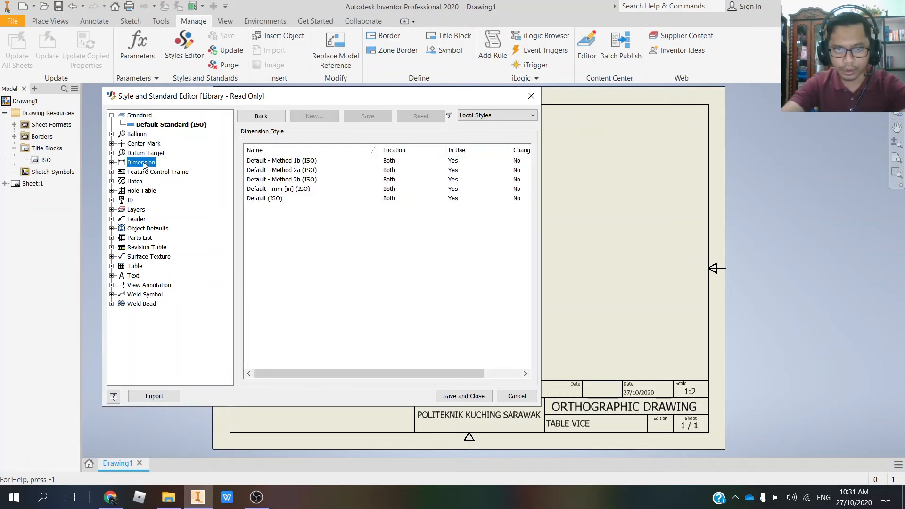
pyautogui.click(271, 202)
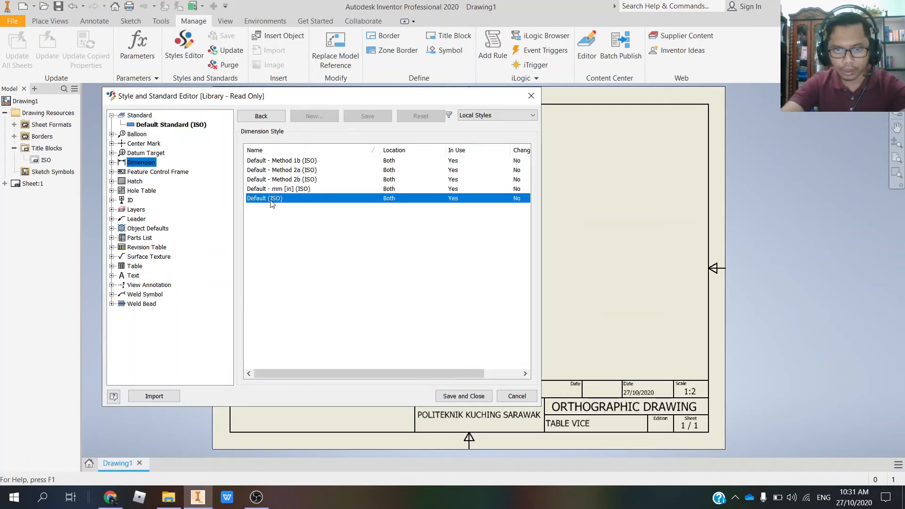
pyautogui.doubleClick(271, 202)
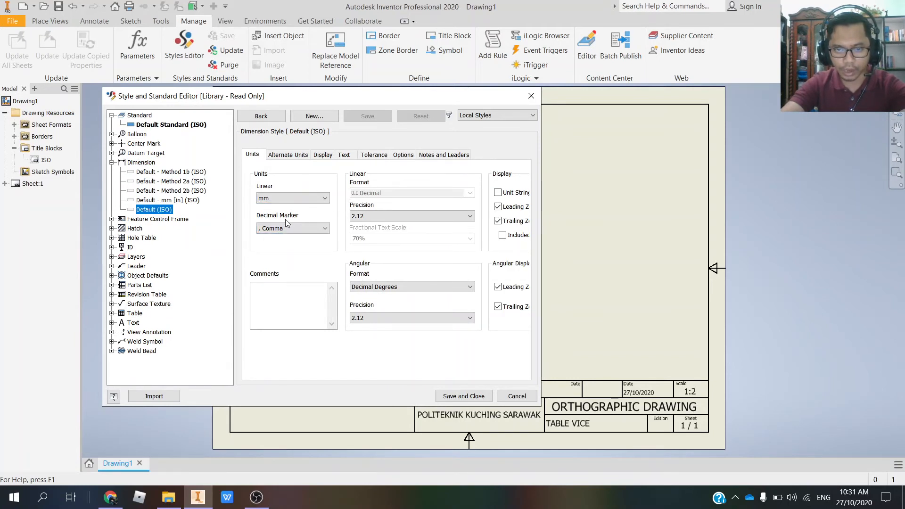
pyautogui.click(298, 228)
pyautogui.click(294, 246)
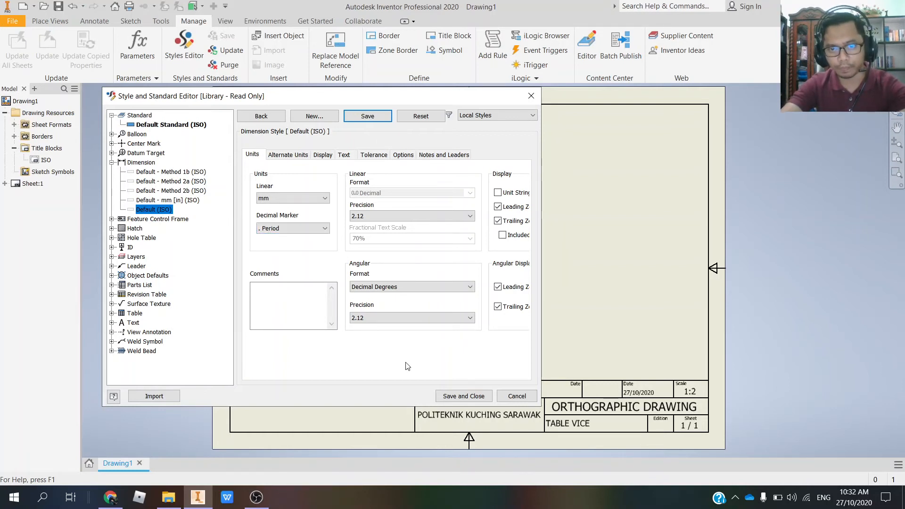
pyautogui.click(456, 397)
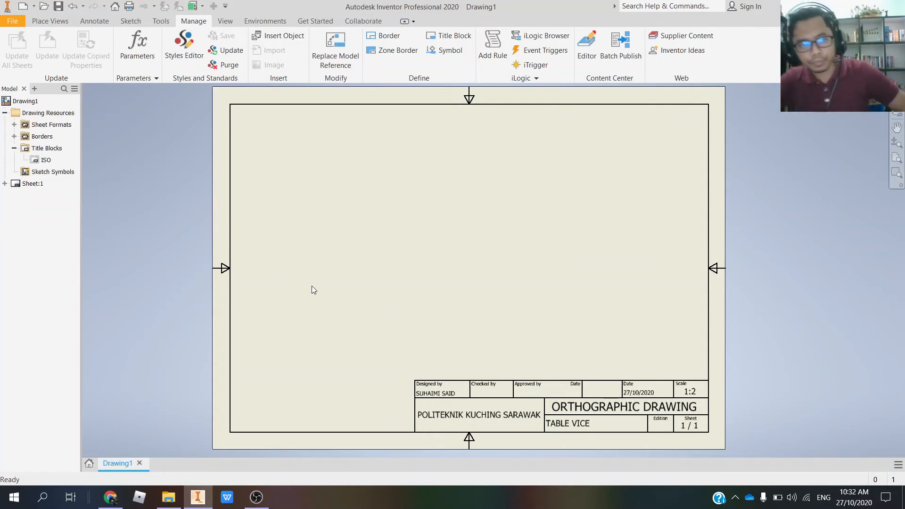
# Start a base view using the Assembly2 model from the TABLE VICE CLAMPING MACHINE folder, accepting the unsaved-drawing warning.
pyautogui.click(49, 24)
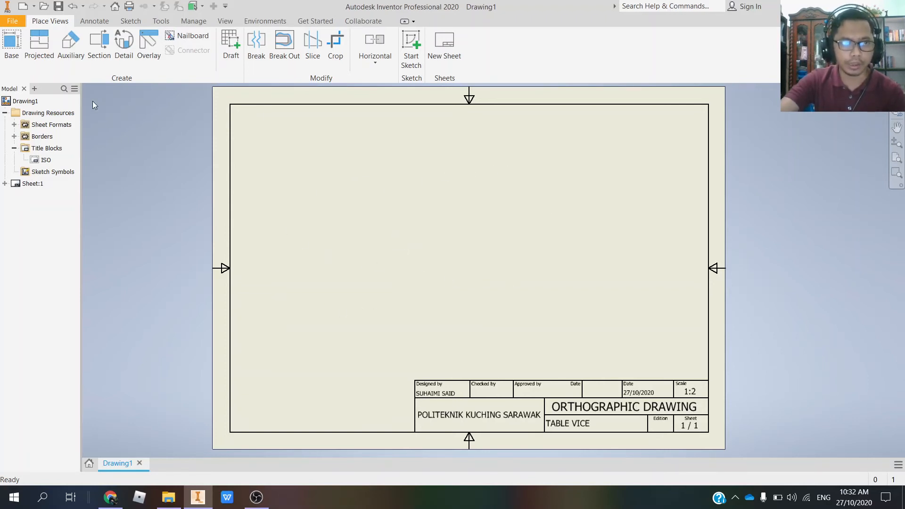
pyautogui.click(10, 50)
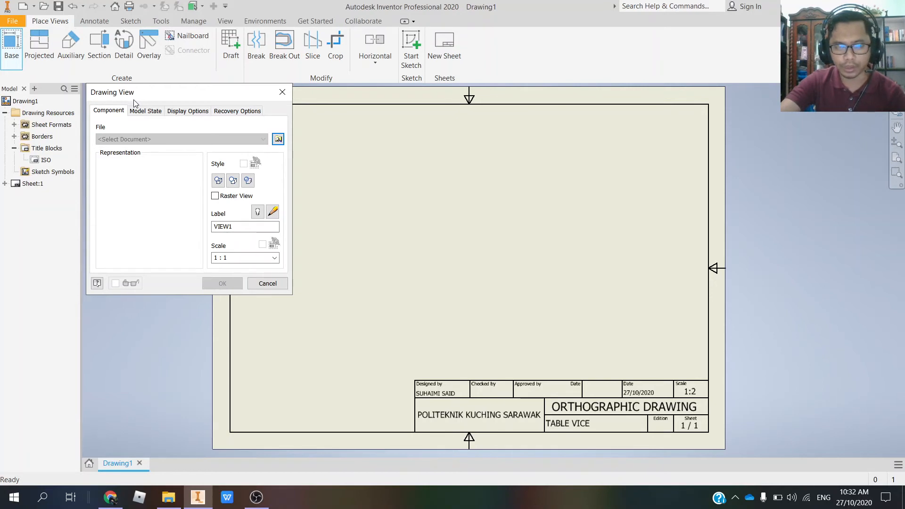
pyautogui.click(278, 139)
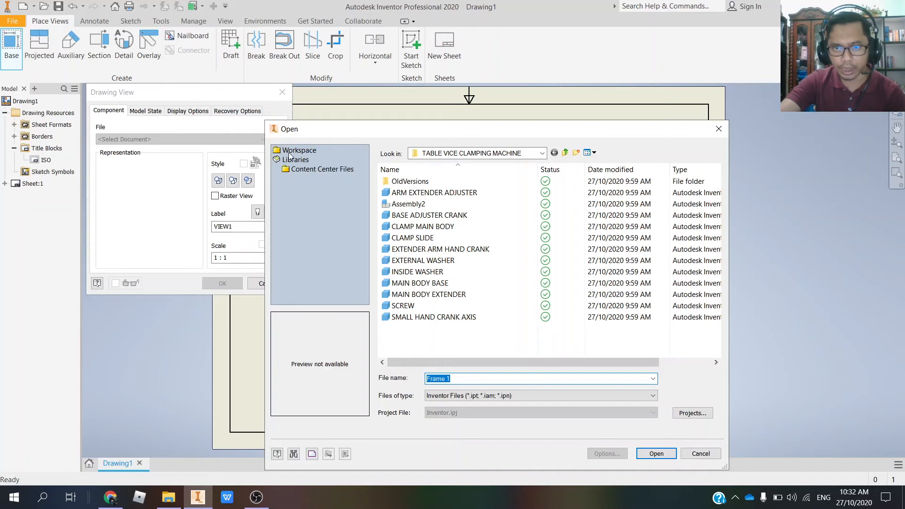
pyautogui.click(407, 205)
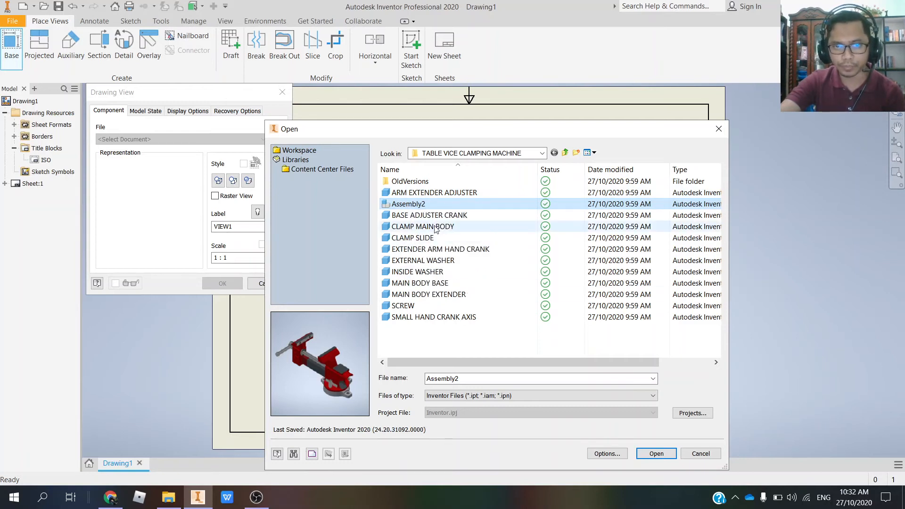
pyautogui.click(650, 456)
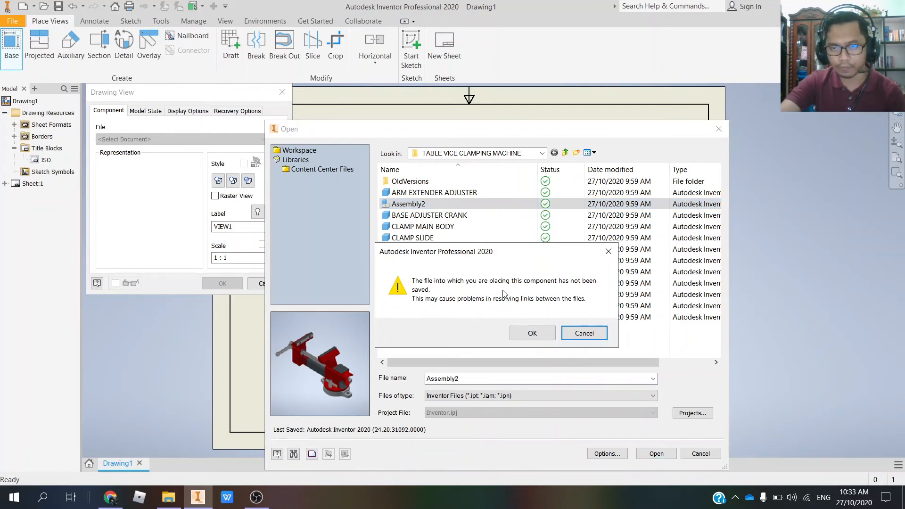
pyautogui.click(540, 336)
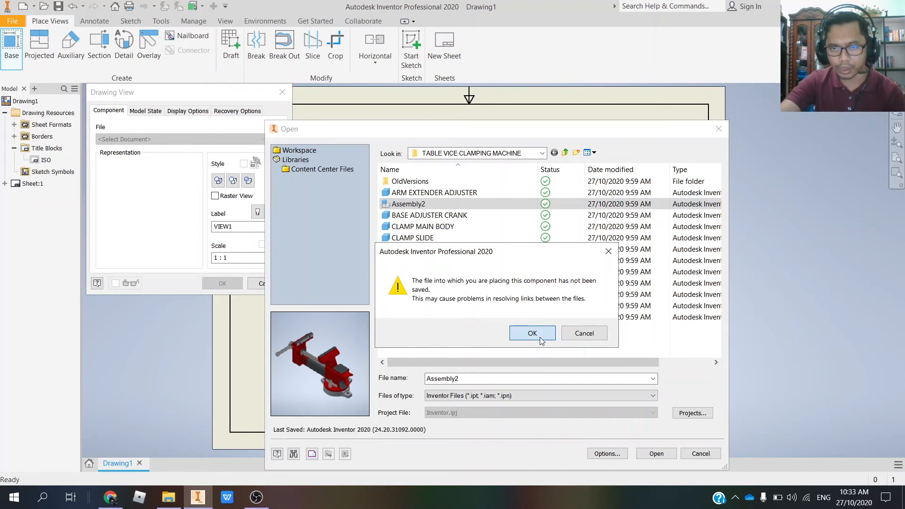
pyautogui.click(448, 347)
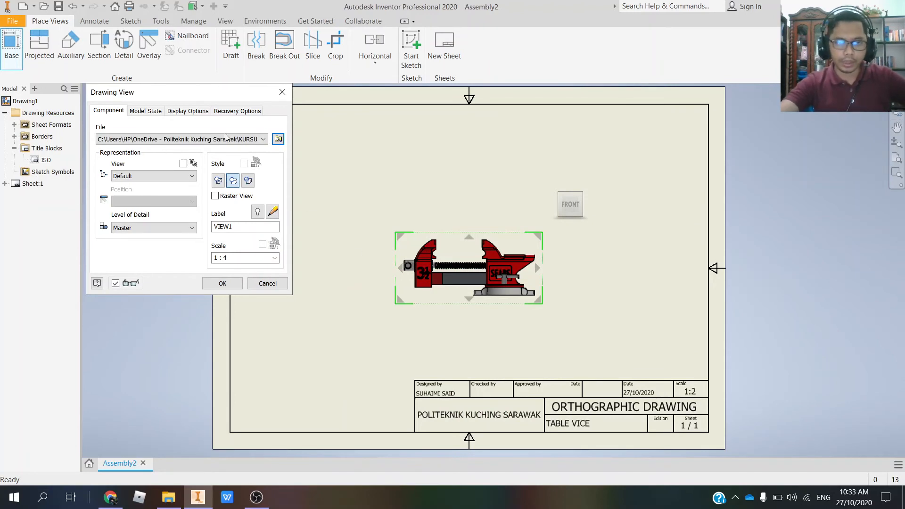
# Move the base view preview of the vice to the lower-left area of the sheet, keeping Assembly2 as its model.
pyautogui.click(278, 140)
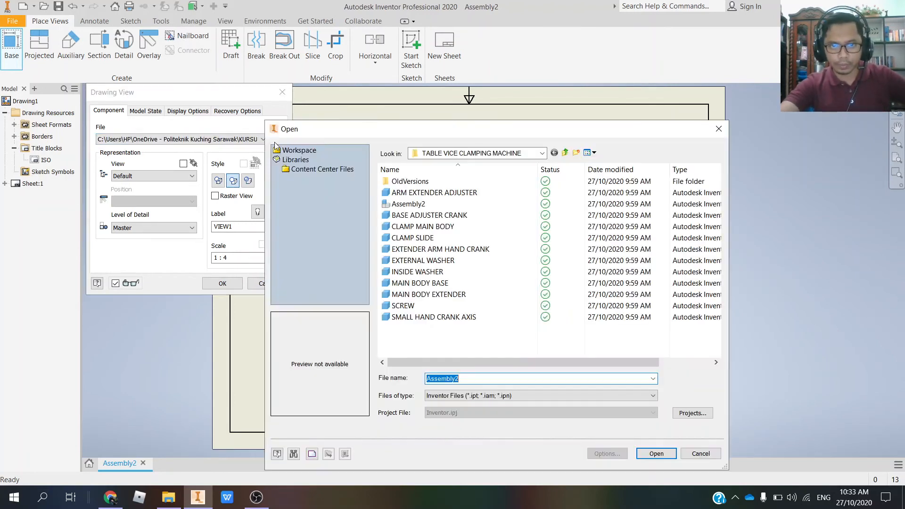
pyautogui.click(719, 129)
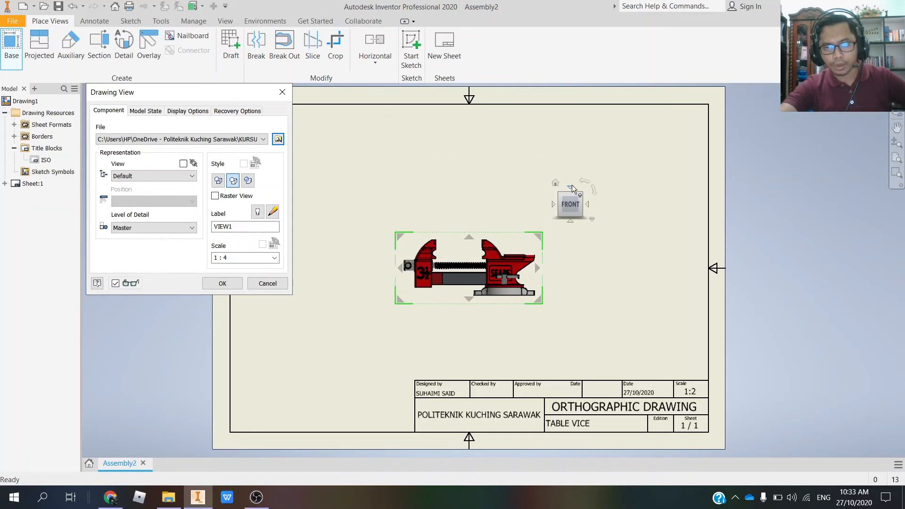
pyautogui.moveTo(558, 192)
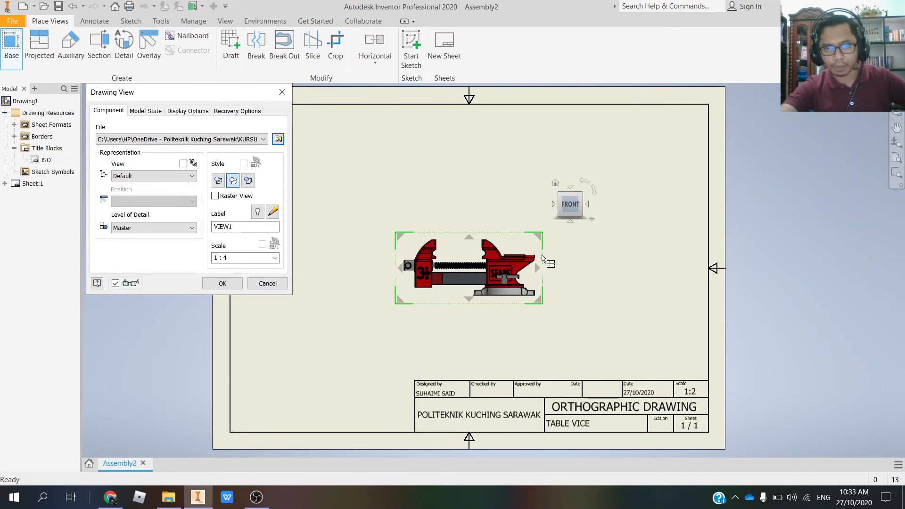
pyautogui.moveTo(498, 276); pyautogui.dragTo(412, 318)
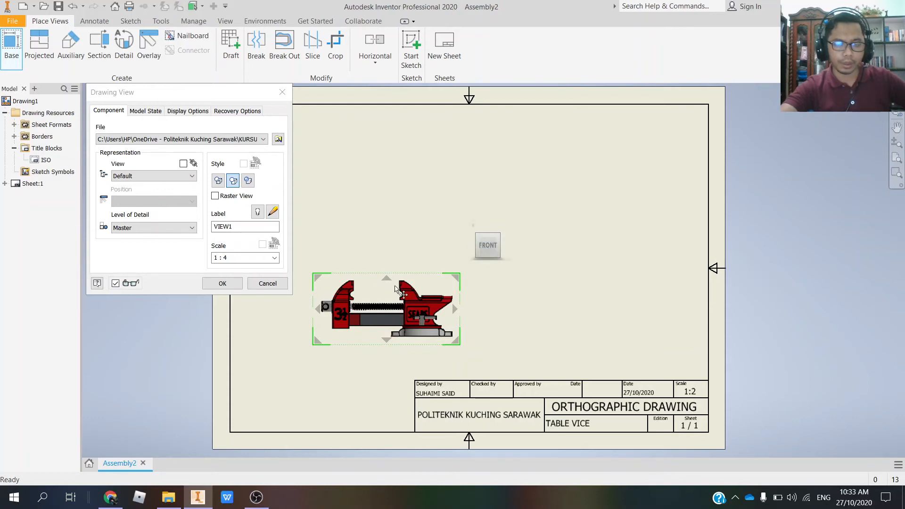
# Preview the base view of the vice in the right, back, bottom and top orientations, returning it to the Front orientation.
pyautogui.click(500, 245)
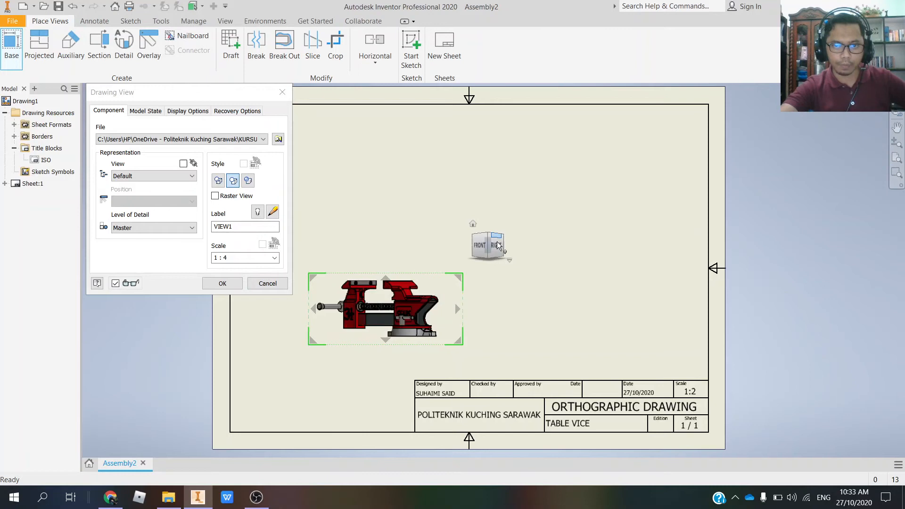
pyautogui.click(498, 249)
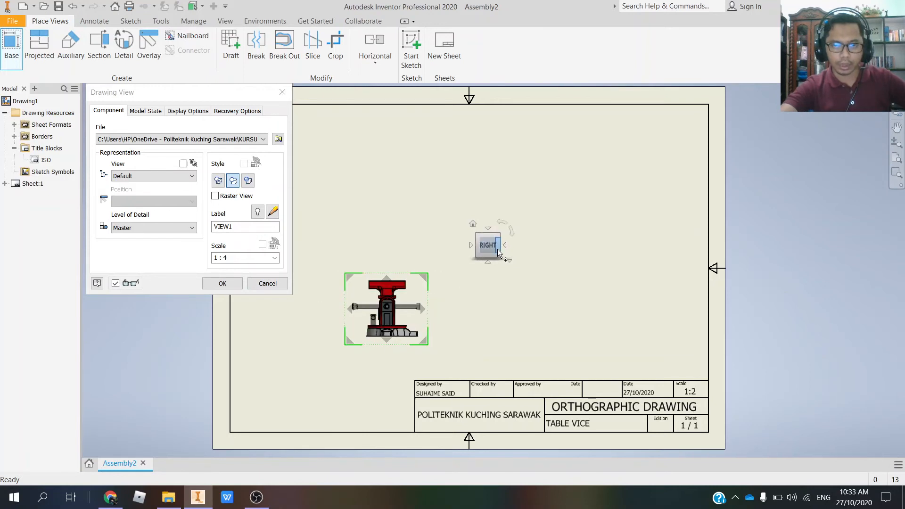
pyautogui.click(470, 249)
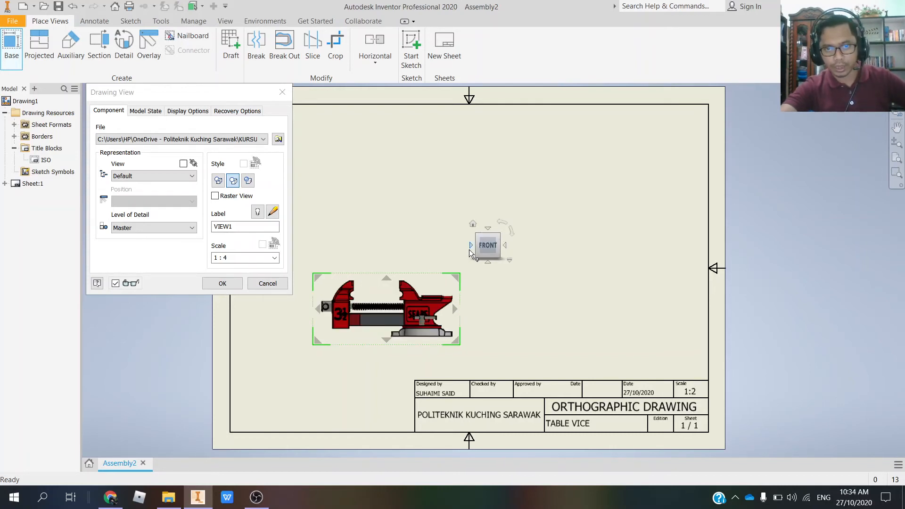
pyautogui.click(508, 245)
pyautogui.click(508, 245)
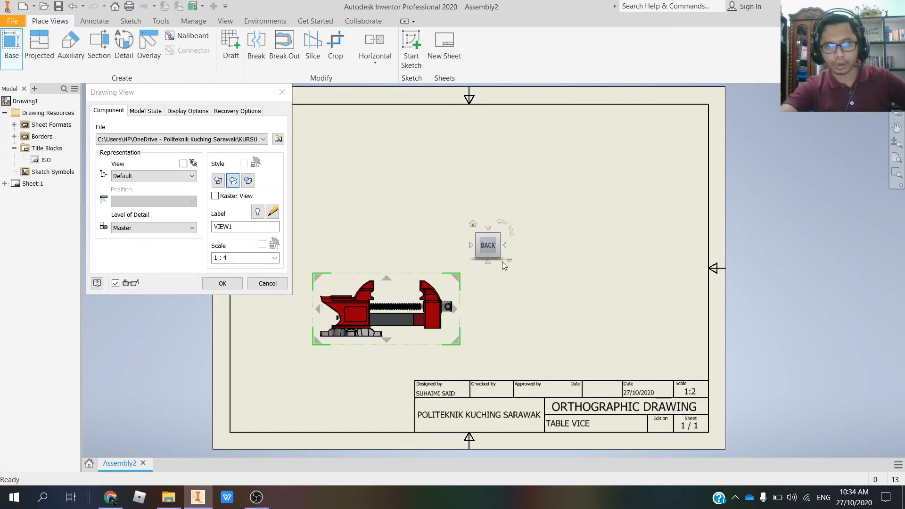
pyautogui.click(510, 264)
pyautogui.click(489, 268)
pyautogui.click(488, 266)
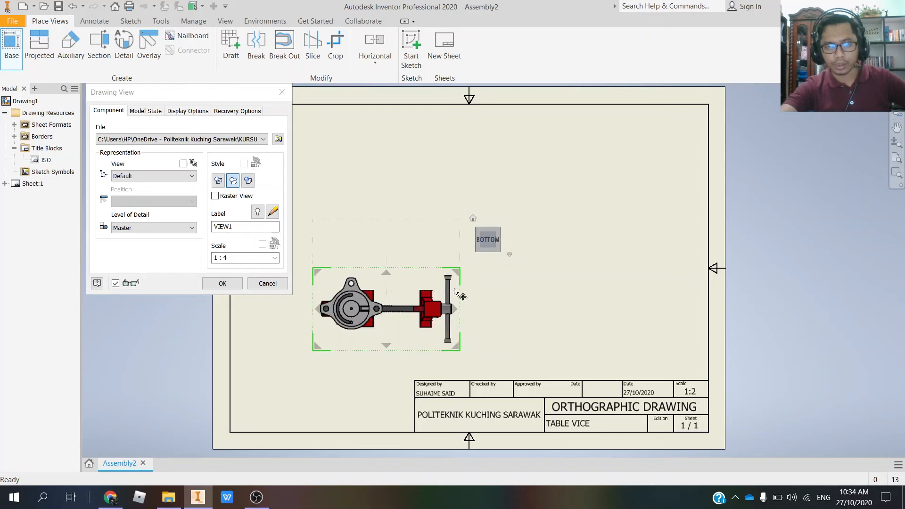
pyautogui.click(489, 225)
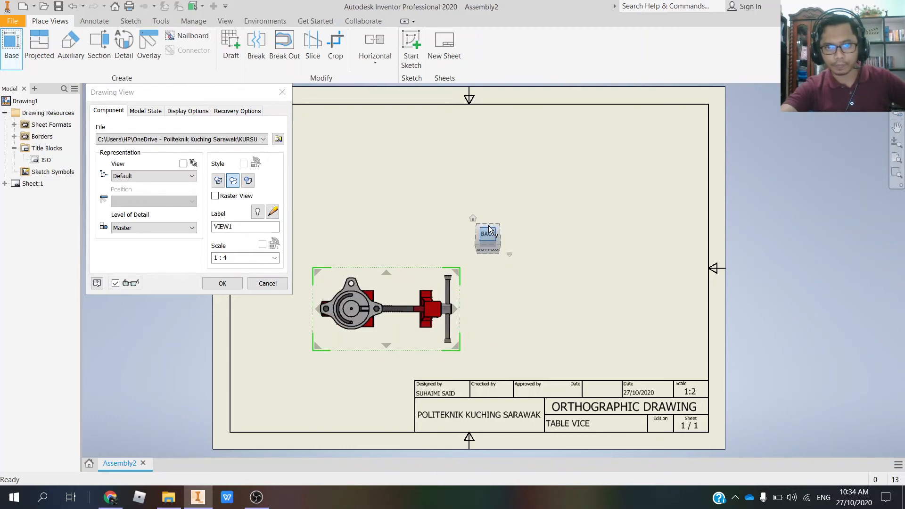
pyautogui.click(488, 226)
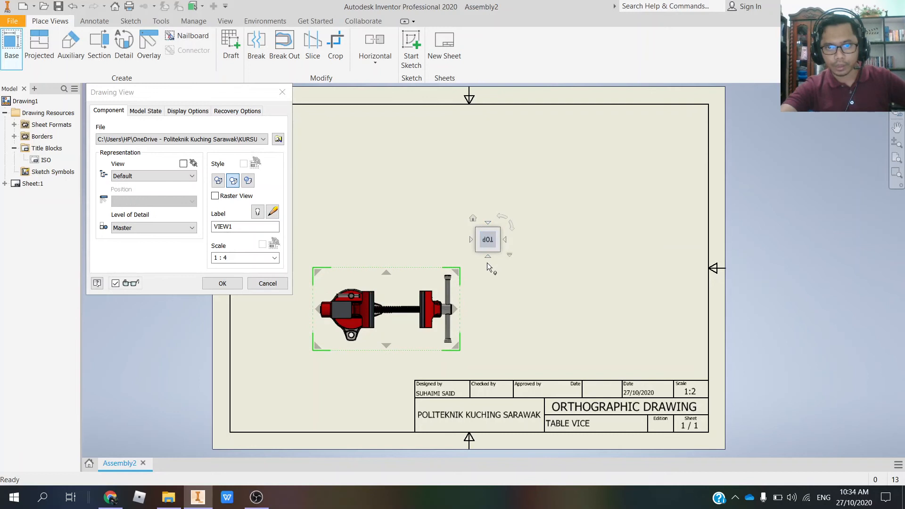
pyautogui.click(488, 257)
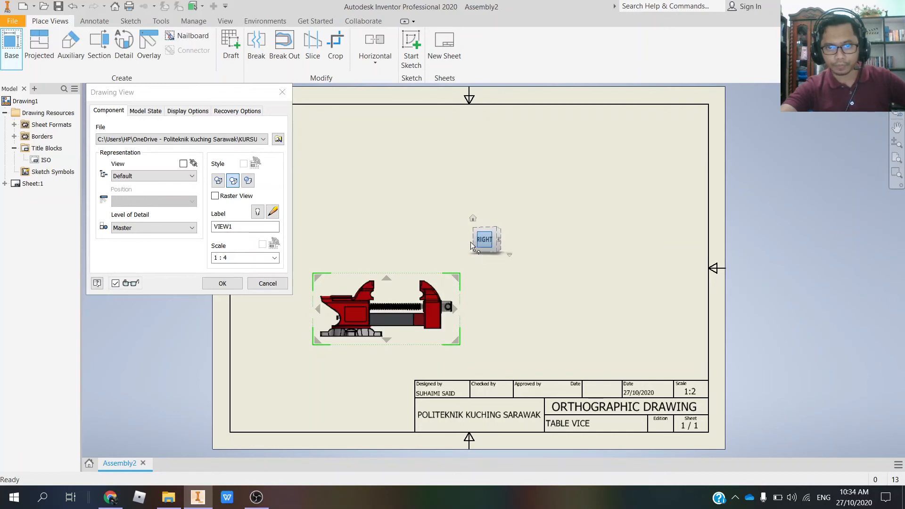
pyautogui.click(471, 243)
pyautogui.click(470, 243)
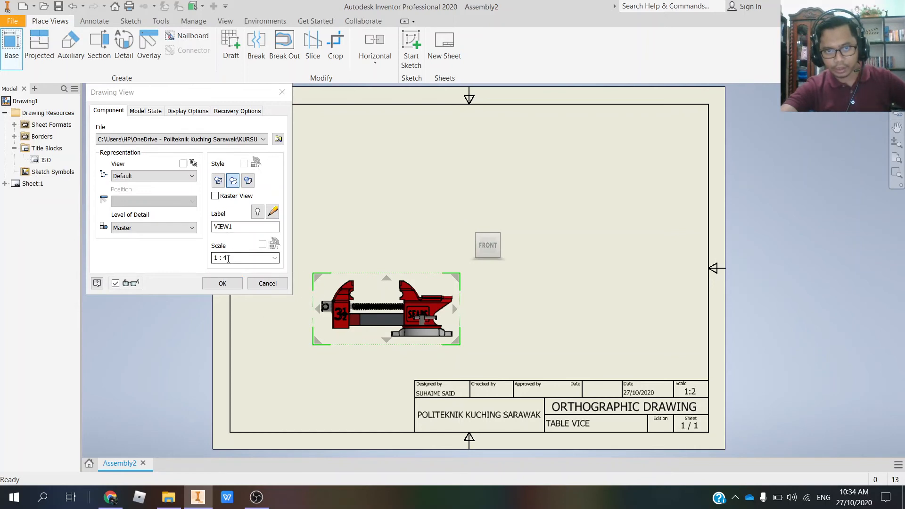
# Try base view scales of 1 : 3 and 1 : 2, shifting the enlarged vice toward the sheet's left border.
pyautogui.click(226, 258)
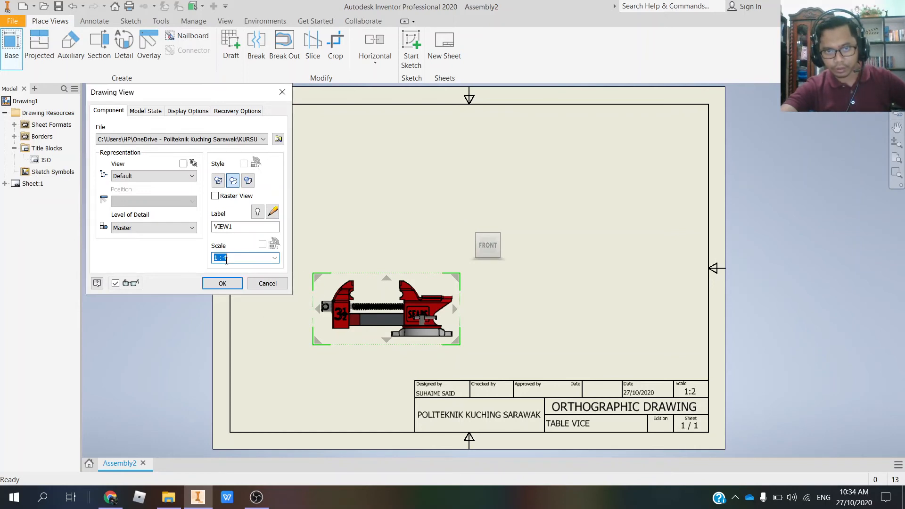
pyautogui.click(227, 260)
pyautogui.doubleClick(226, 259)
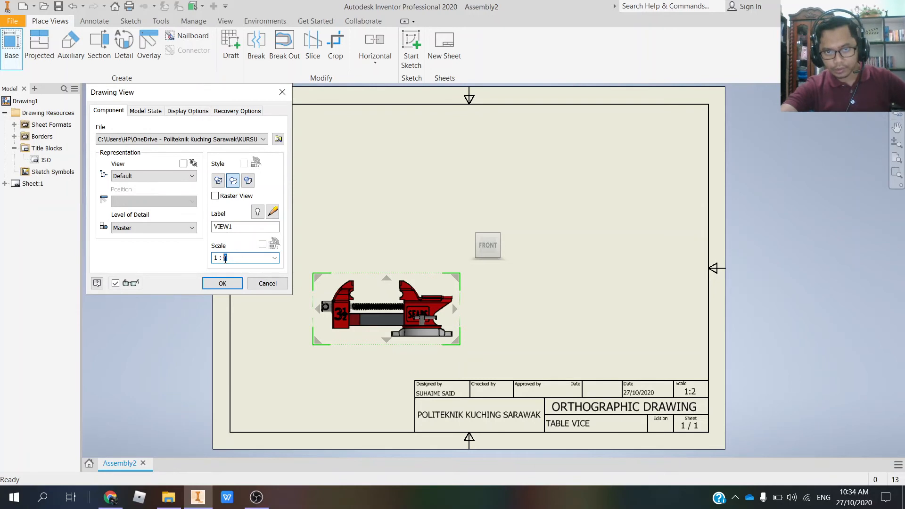
pyautogui.write('3')
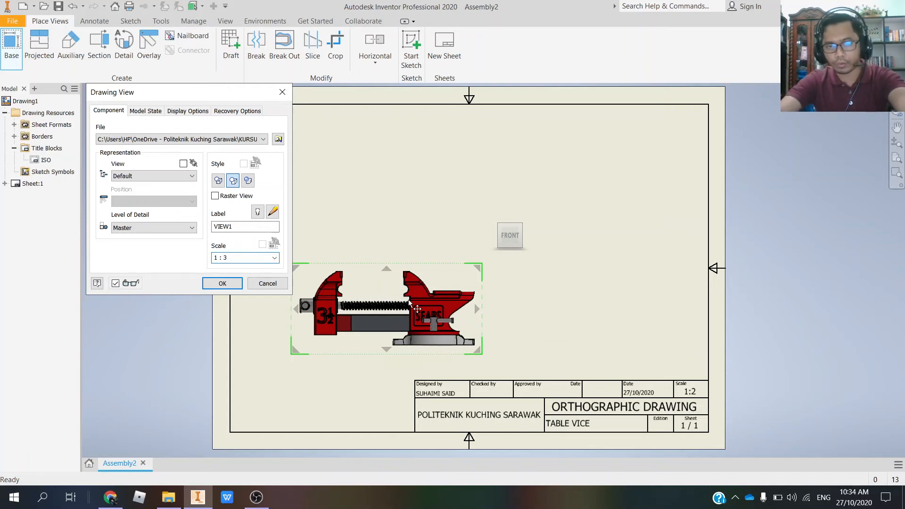
pyautogui.doubleClick(226, 258)
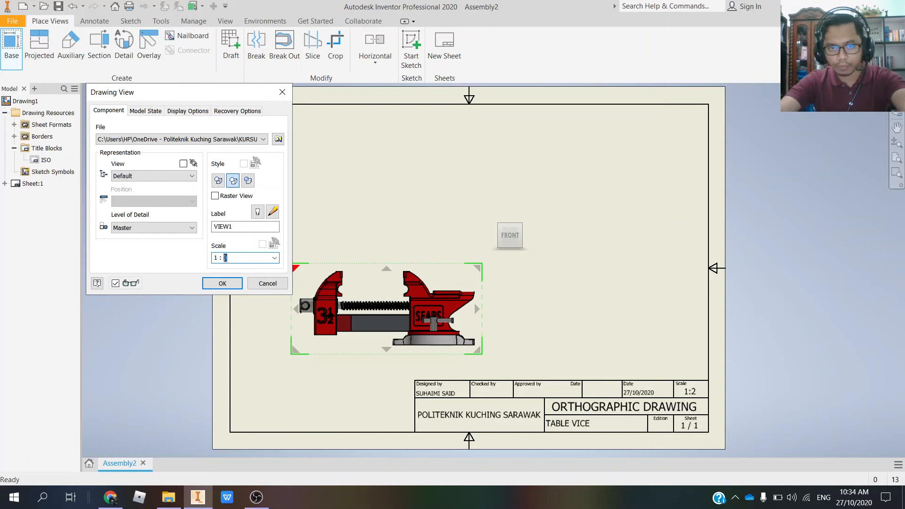
pyautogui.write('2')
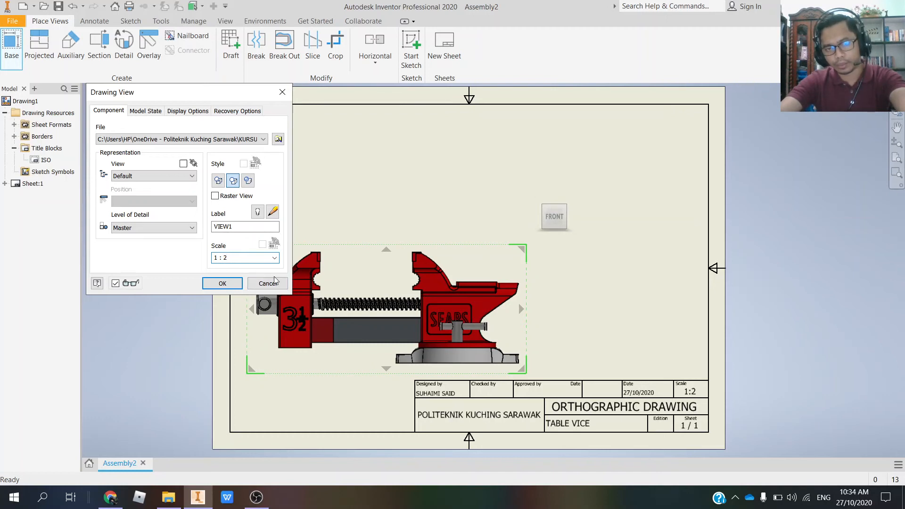
pyautogui.moveTo(444, 296)
pyautogui.mouseDown()
pyautogui.moveTo(436, 287)
pyautogui.moveTo(428, 292)
pyautogui.mouseUp()
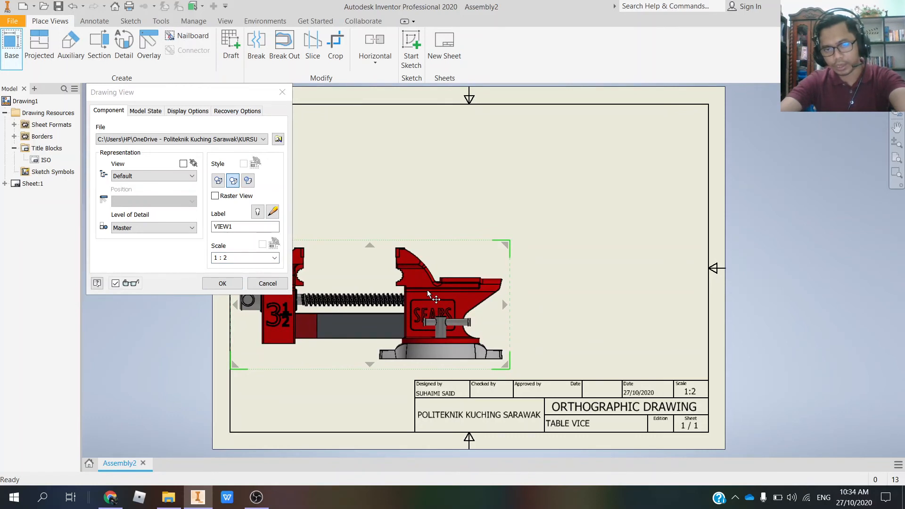
# Set the base view scale to 1 : 2.5 and position the front view in the lower-left area of the sheet.
pyautogui.click(231, 259)
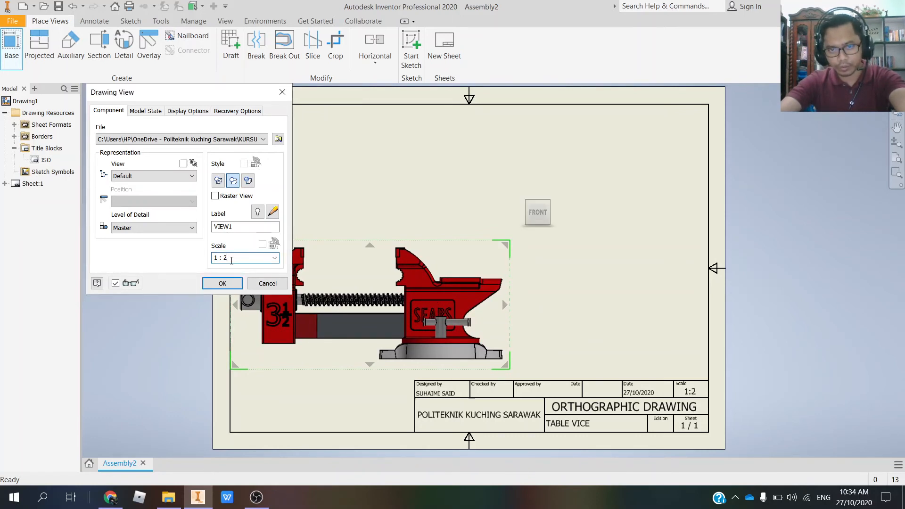
pyautogui.doubleClick(225, 258)
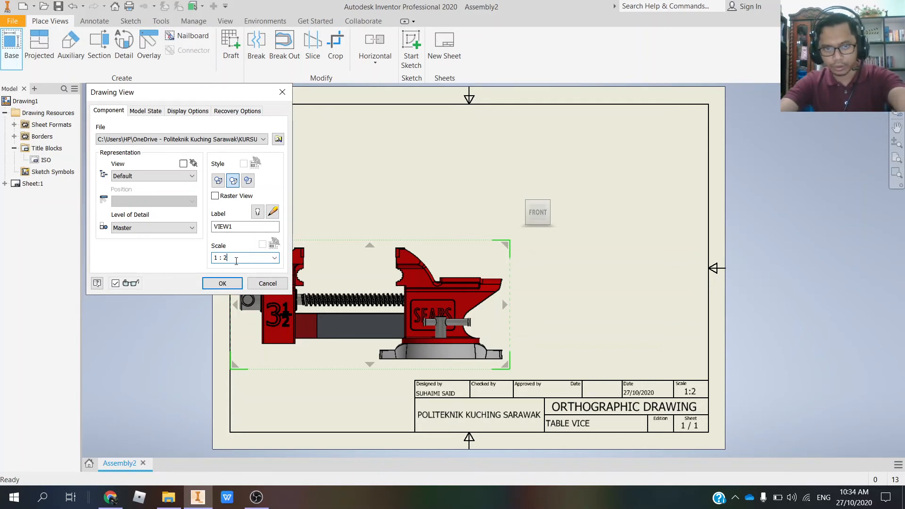
pyautogui.write('2.5')
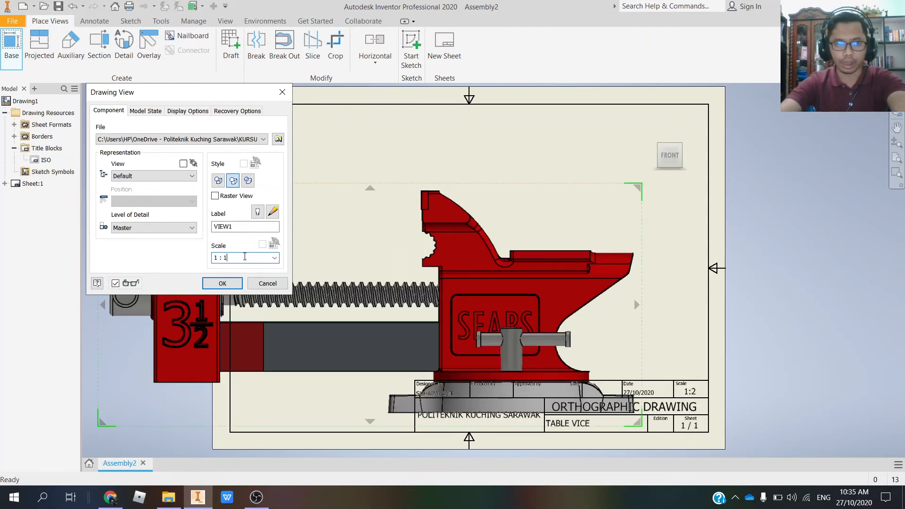
pyautogui.doubleClick(225, 258)
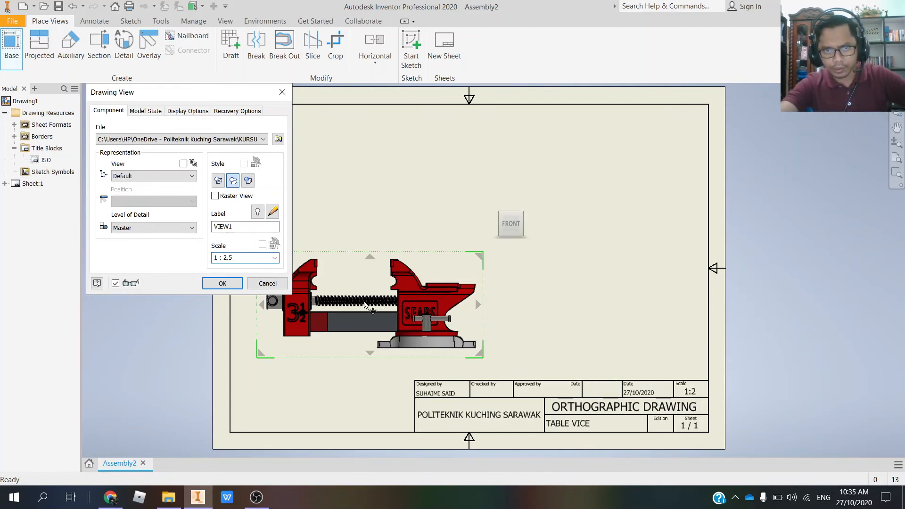
pyautogui.moveTo(443, 298)
pyautogui.mouseDown()
pyautogui.moveTo(525, 286)
pyautogui.moveTo(418, 317)
pyautogui.moveTo(416, 291)
pyautogui.mouseUp()
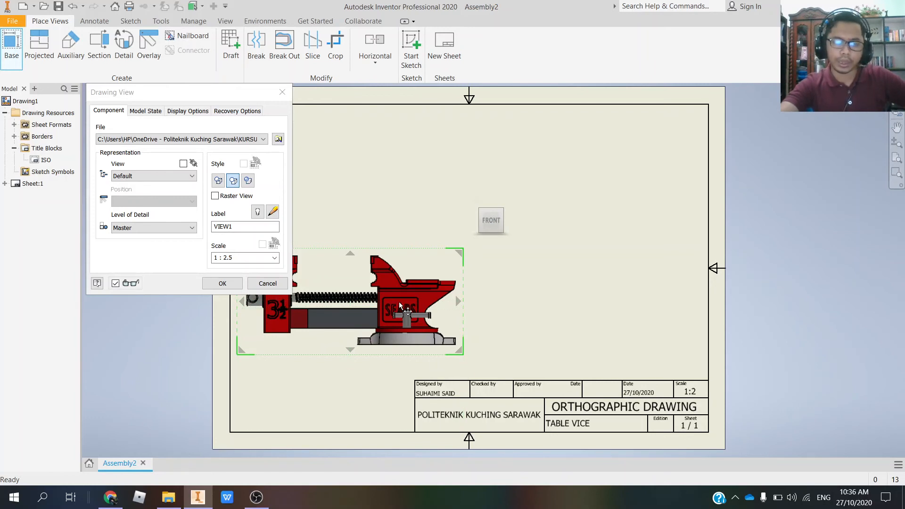
pyautogui.moveTo(399, 299); pyautogui.dragTo(444, 296)
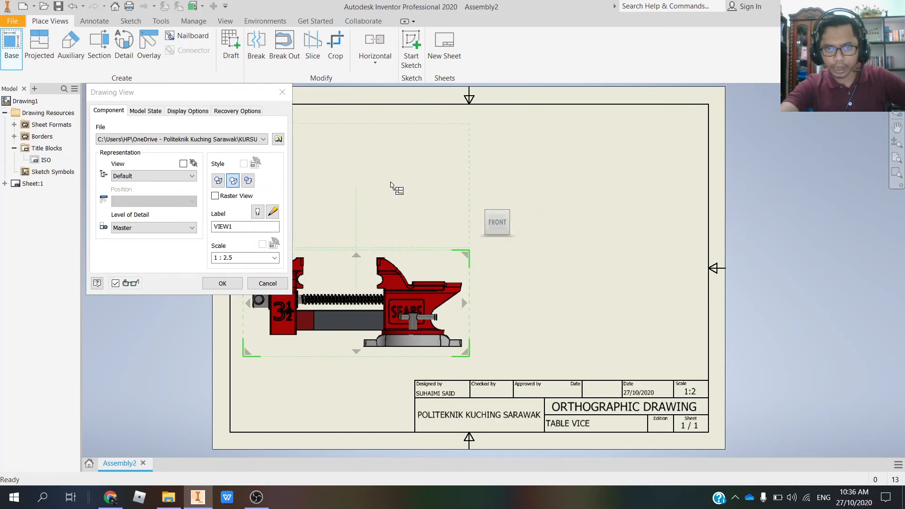
pyautogui.moveTo(422, 296); pyautogui.dragTo(422, 310)
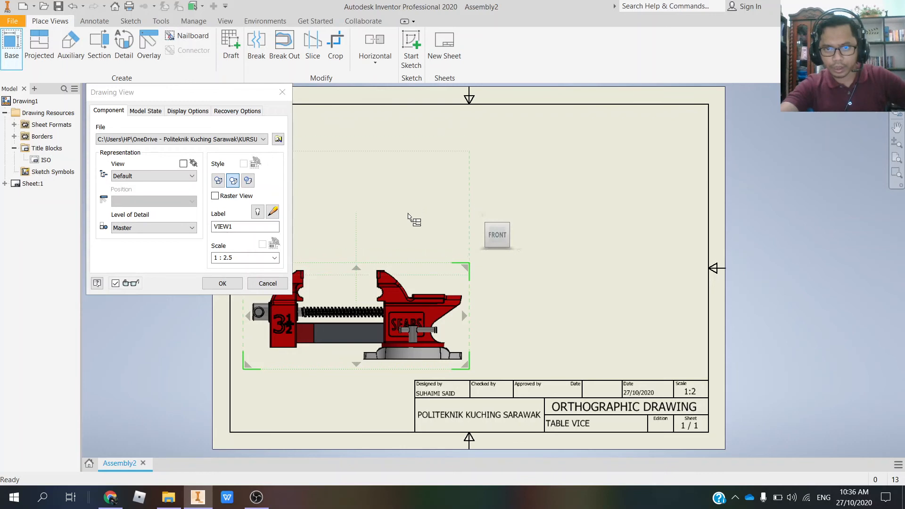
# Project a top view above the front view and a right-side view beside it, adjusting the spacing between the views.
pyautogui.click(416, 181)
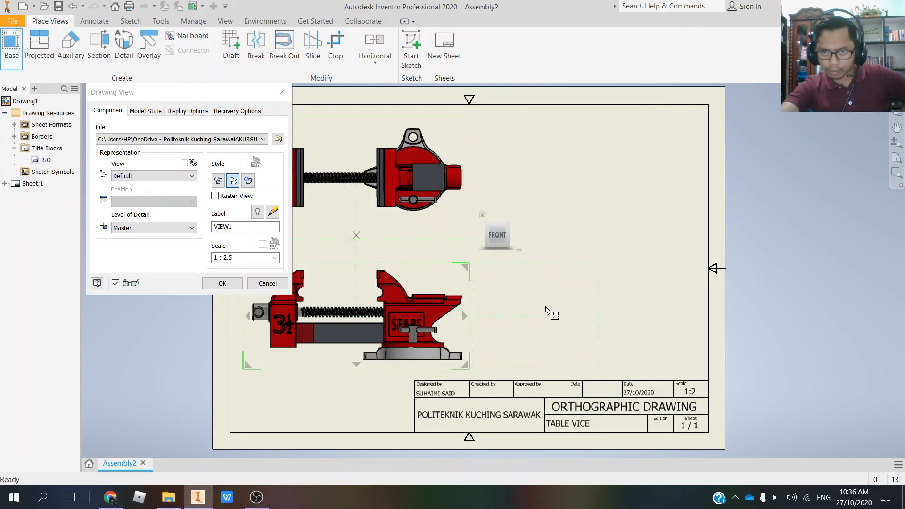
pyautogui.click(600, 312)
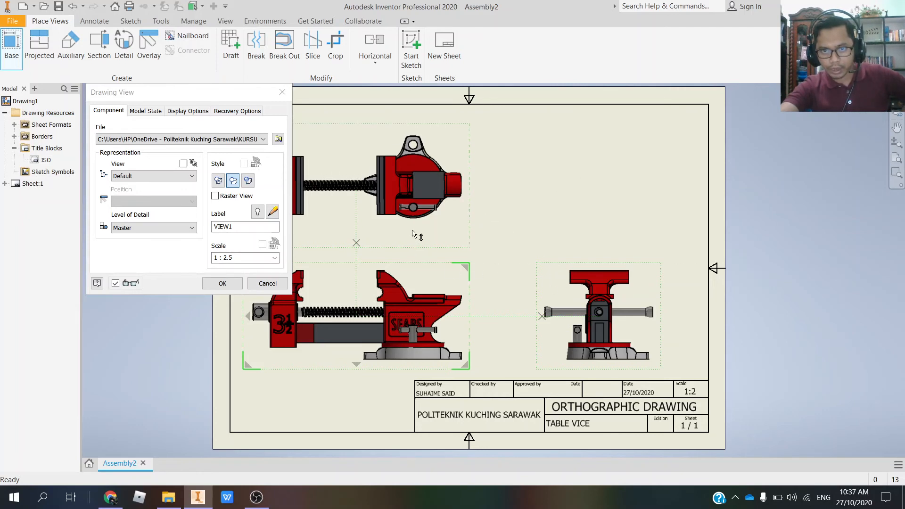
pyautogui.moveTo(410, 222); pyautogui.dragTo(410, 222)
pyautogui.moveTo(421, 278); pyautogui.dragTo(423, 269)
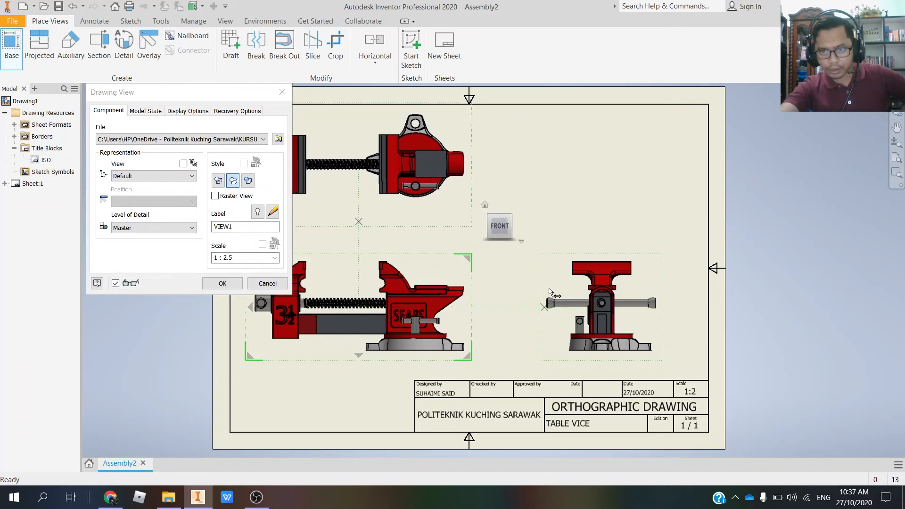
pyautogui.moveTo(438, 233); pyautogui.dragTo(439, 231)
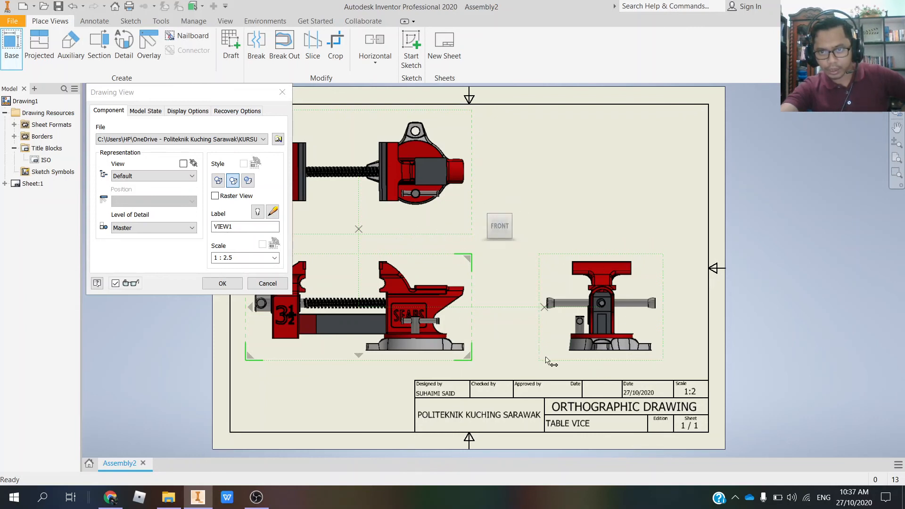
# Set the view style to shaded with hidden lines removed and create the three orthographic views.
pyautogui.click(219, 181)
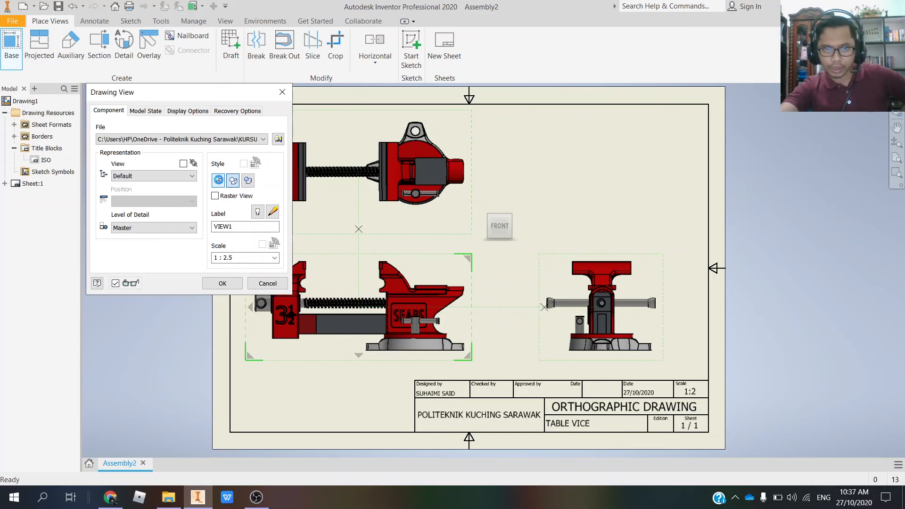
pyautogui.click(231, 183)
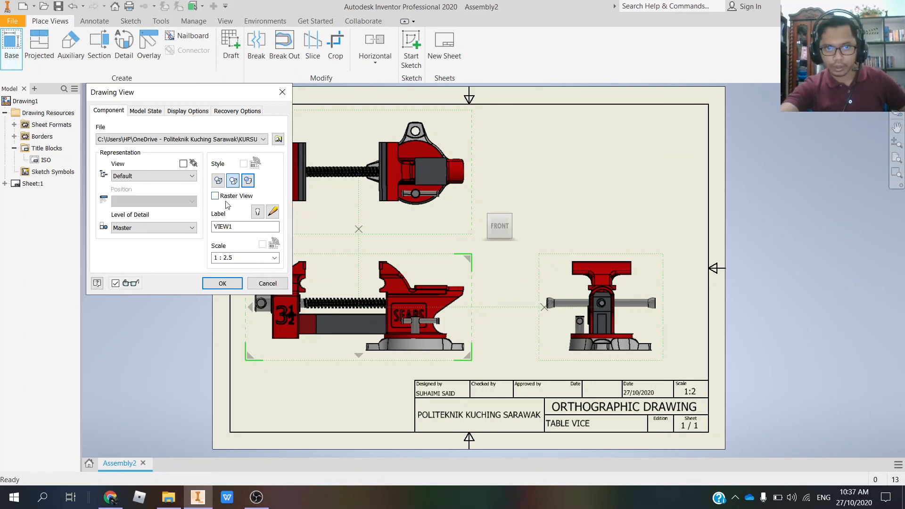
pyautogui.click(222, 284)
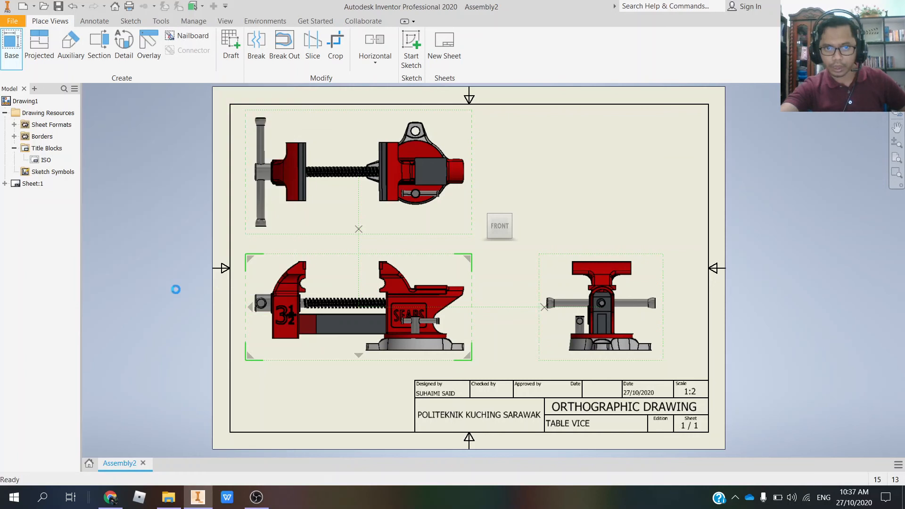